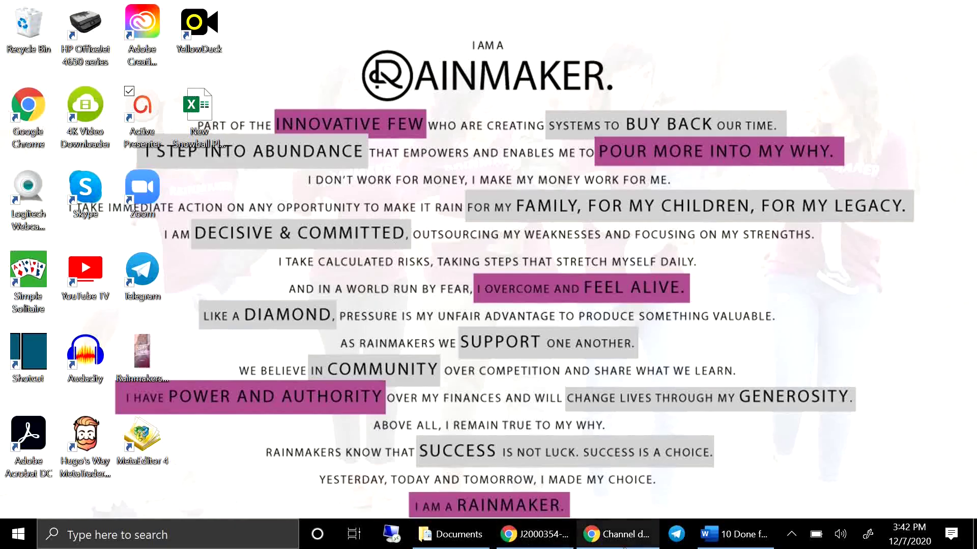
Bring the Chrome window with the YouTube Studio channel dashboard to the front.
left_click(625, 544)
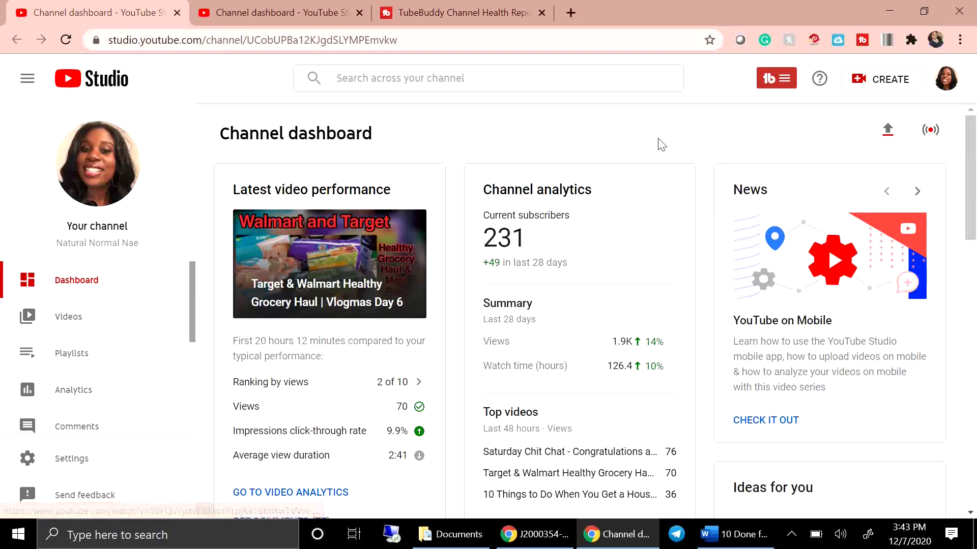
Review TubeBuddy's Health Report and Channel Valuation pages, then return to the Studio dashboard.
left_click(458, 16)
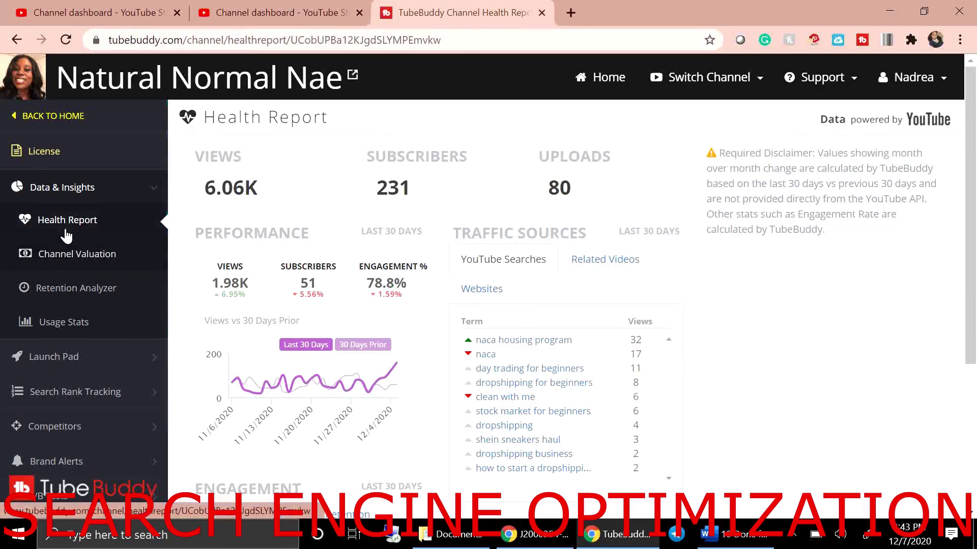
left_click(95, 426)
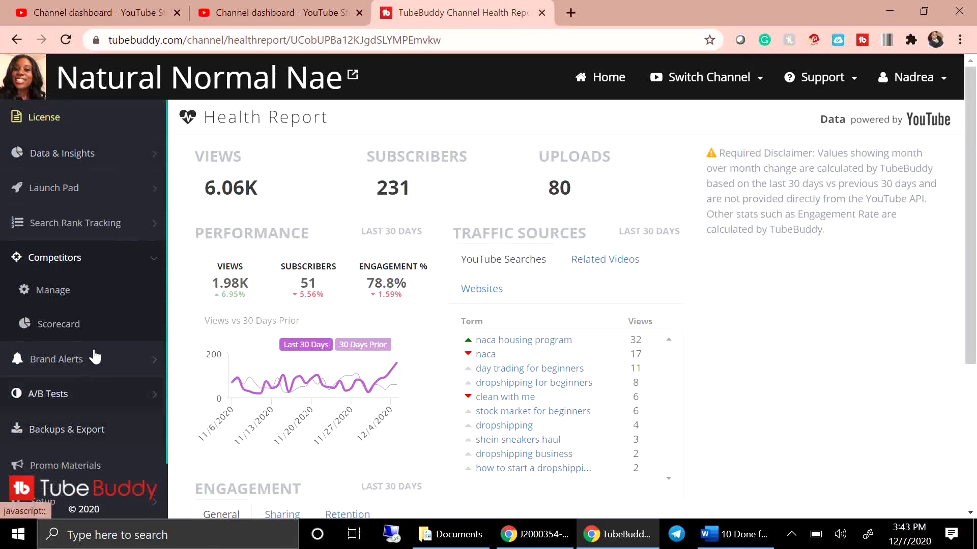
left_click(69, 153)
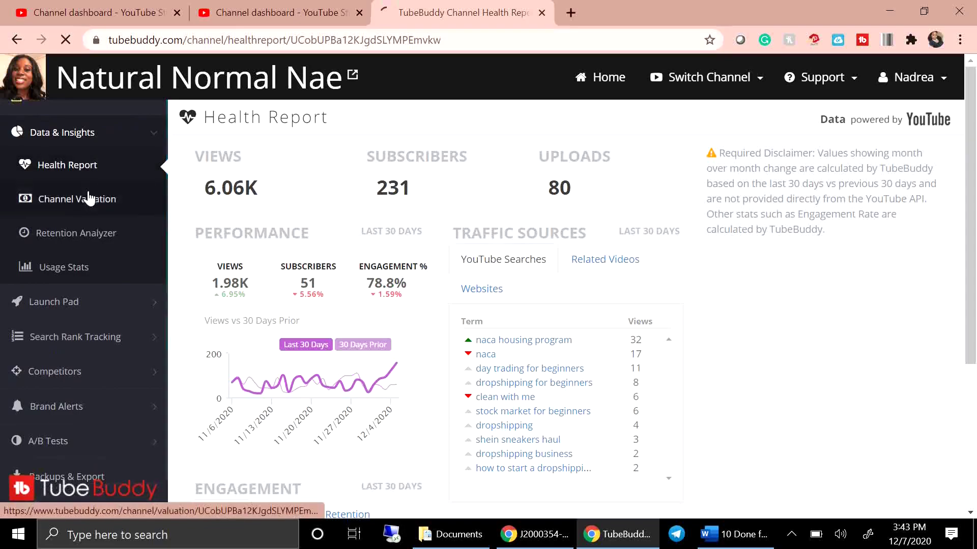
left_click(117, 206)
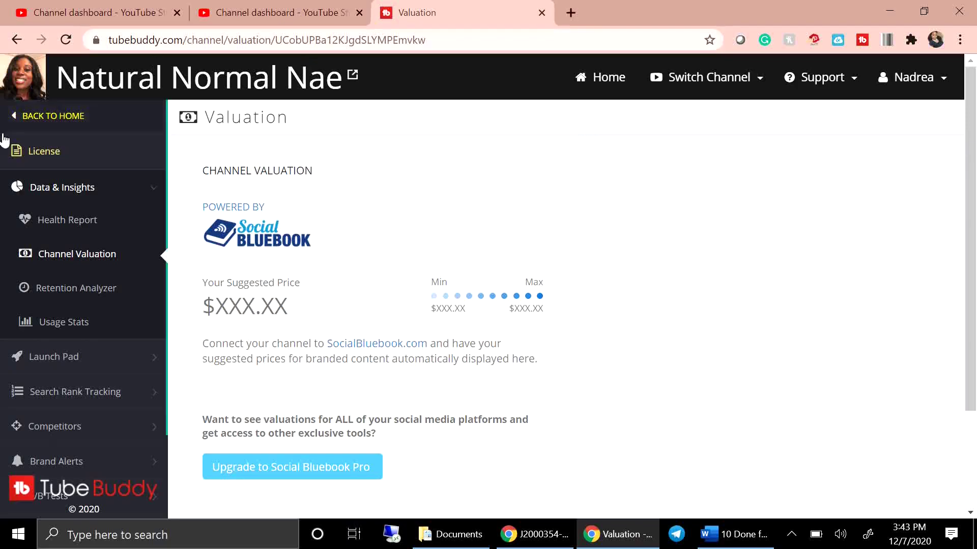
left_click(57, 219)
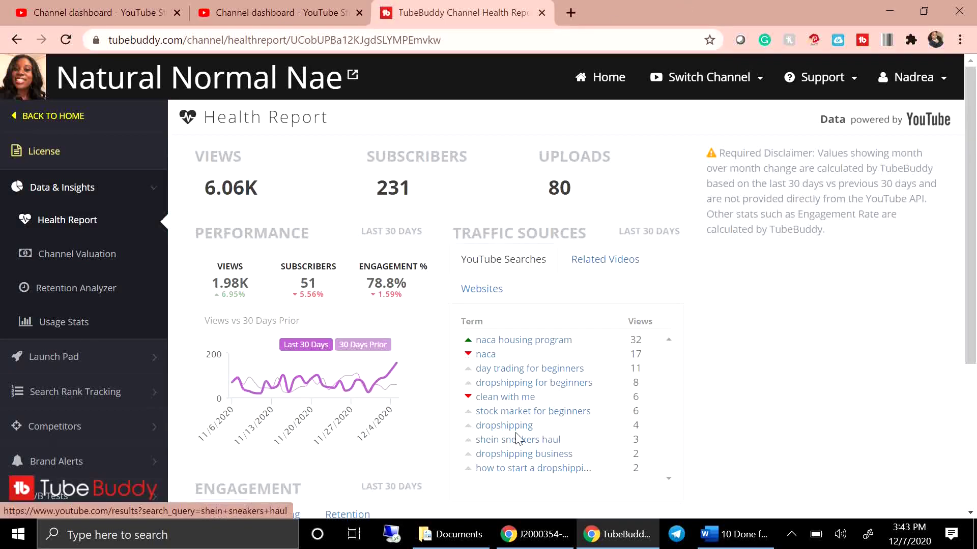
left_click(83, 6)
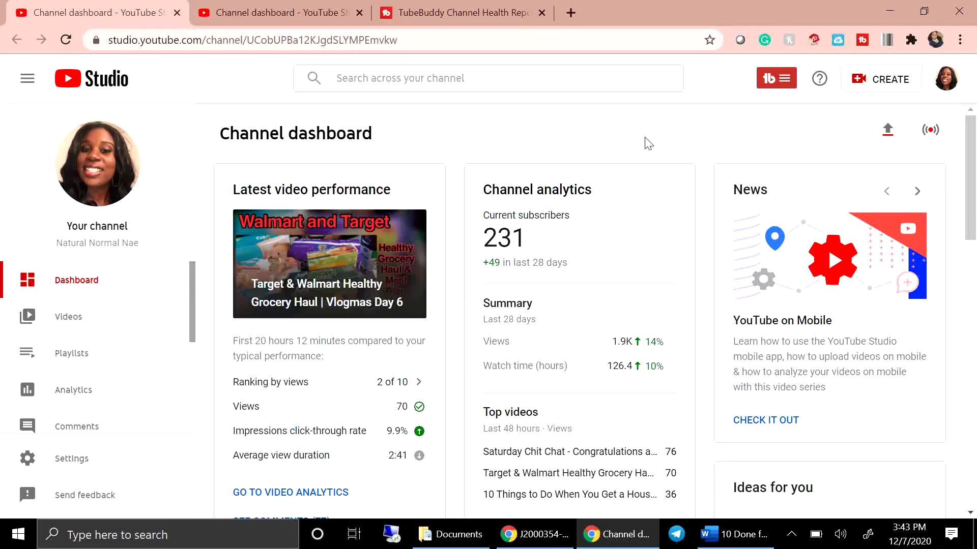
Upload a new video file from the Videos page via Create > Upload videos.
left_click(68, 326)
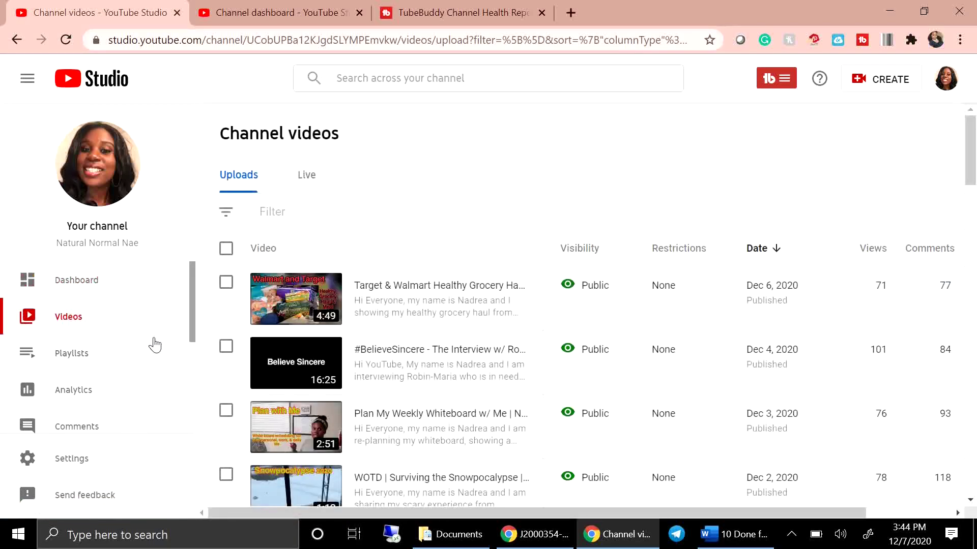
left_click(839, 86)
left_click(863, 109)
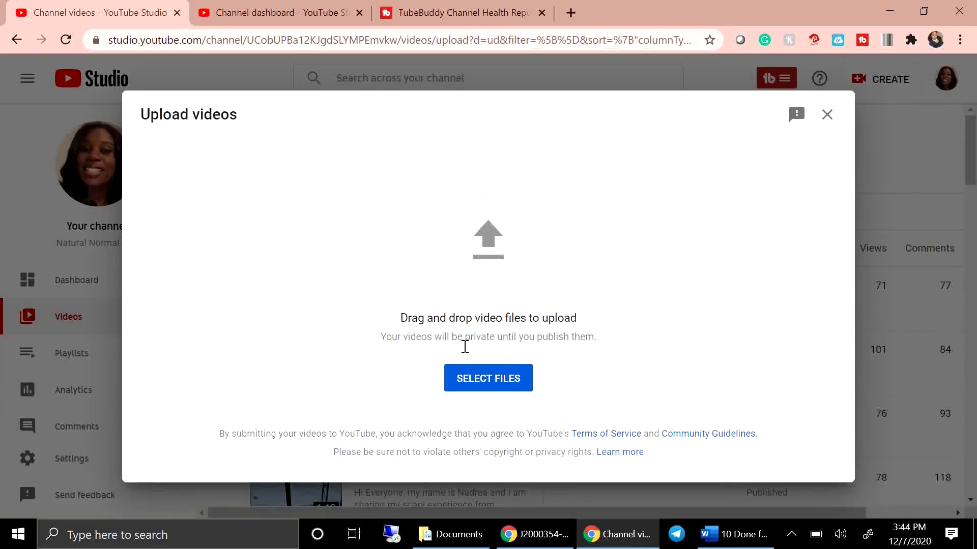
left_click(488, 378)
left_click(374, 411)
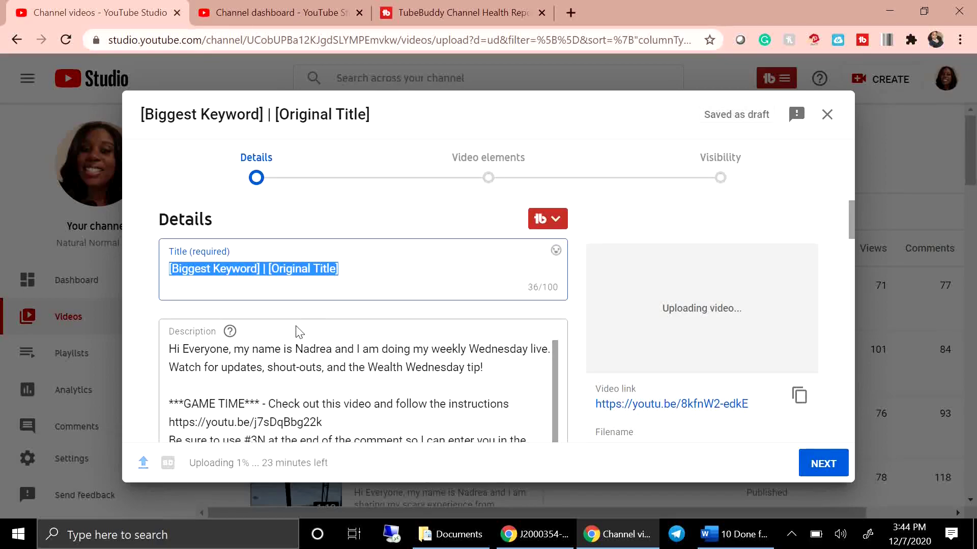
Look up 'seo youtube video 2020' in TubeBuddy's Keyword Explorer.
left_click(207, 20)
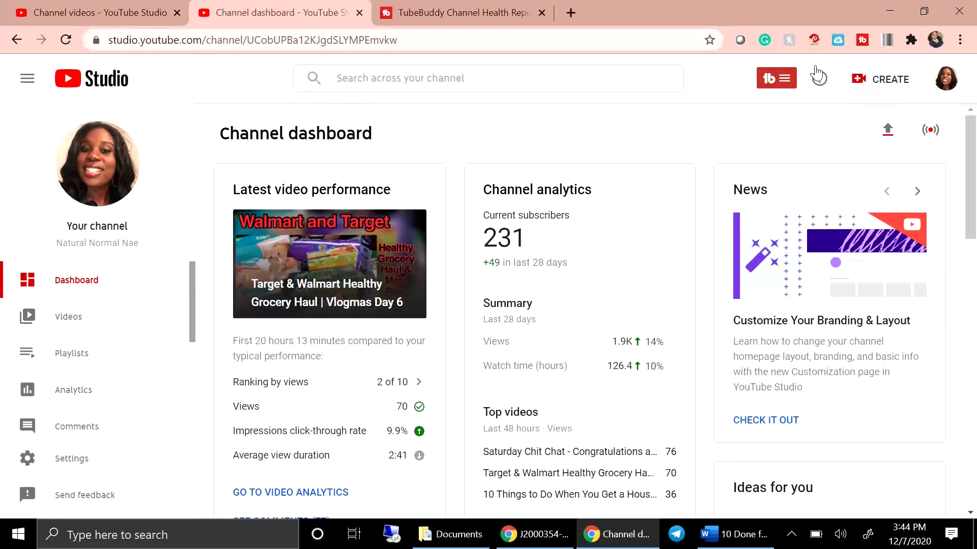
left_click(777, 81)
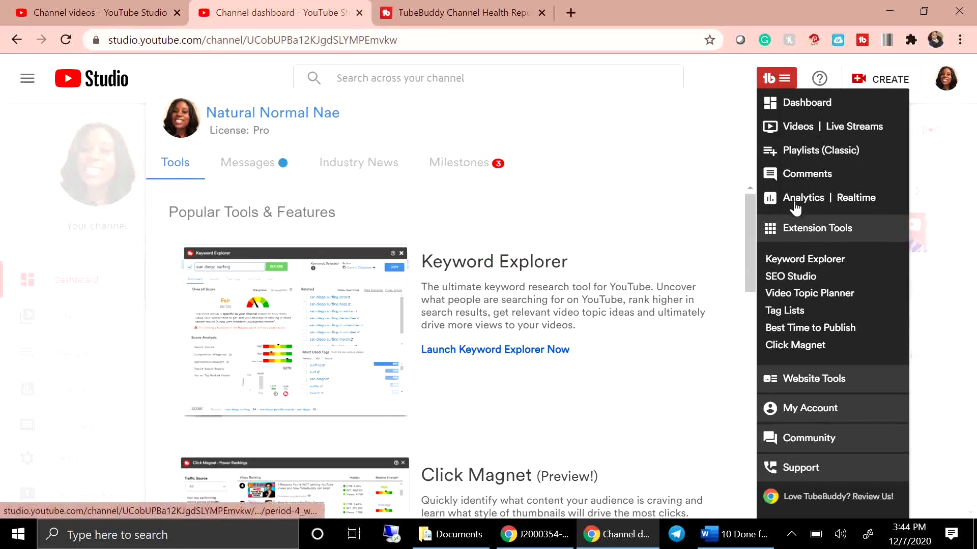
left_click(817, 260)
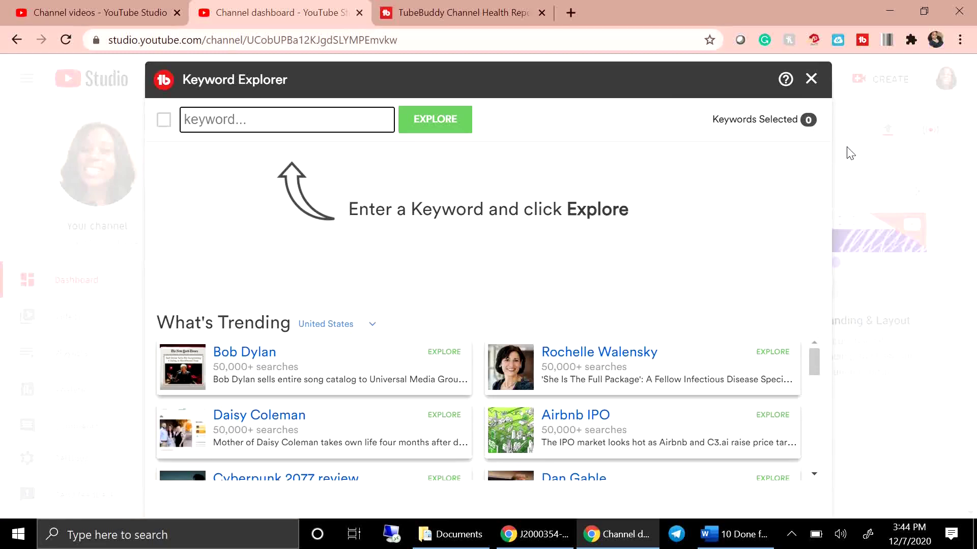
type("seo")
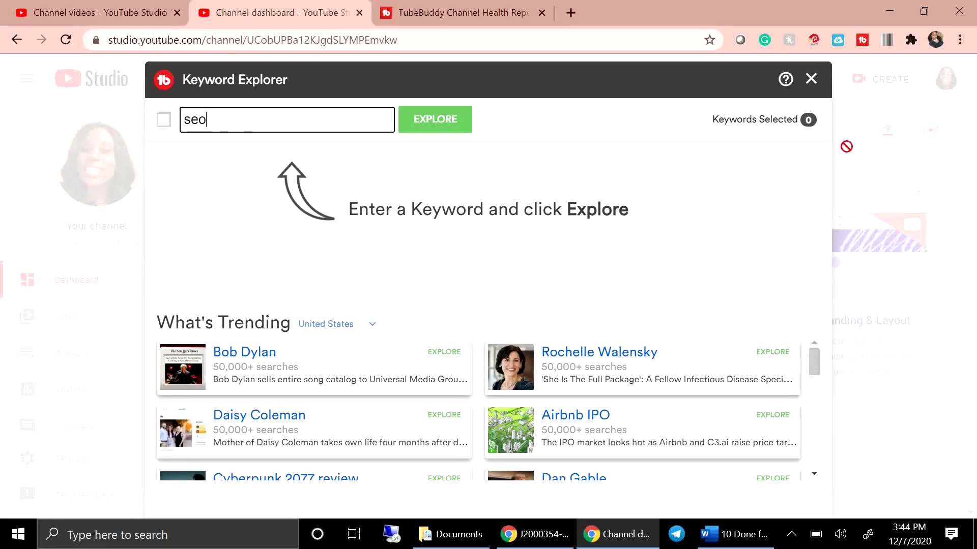
type(" youtube video")
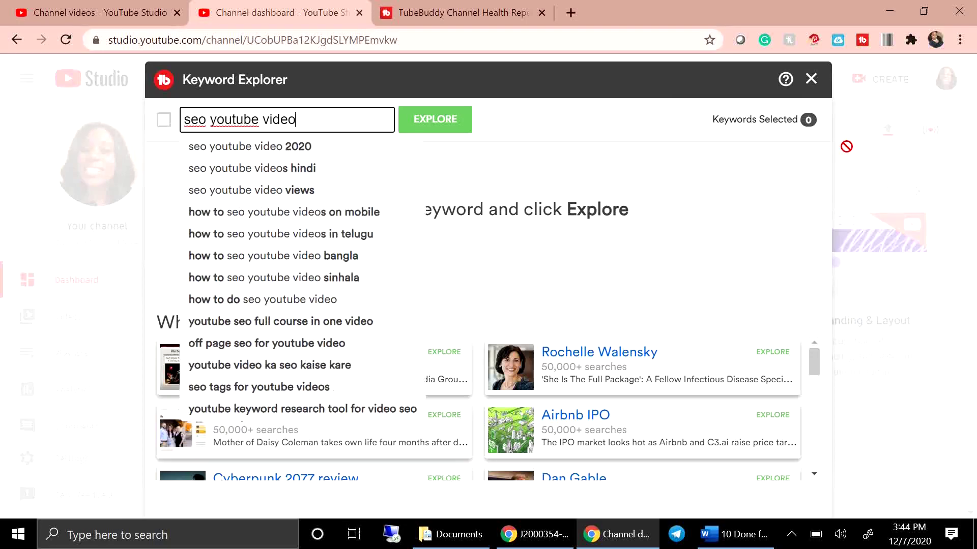
left_click(262, 147)
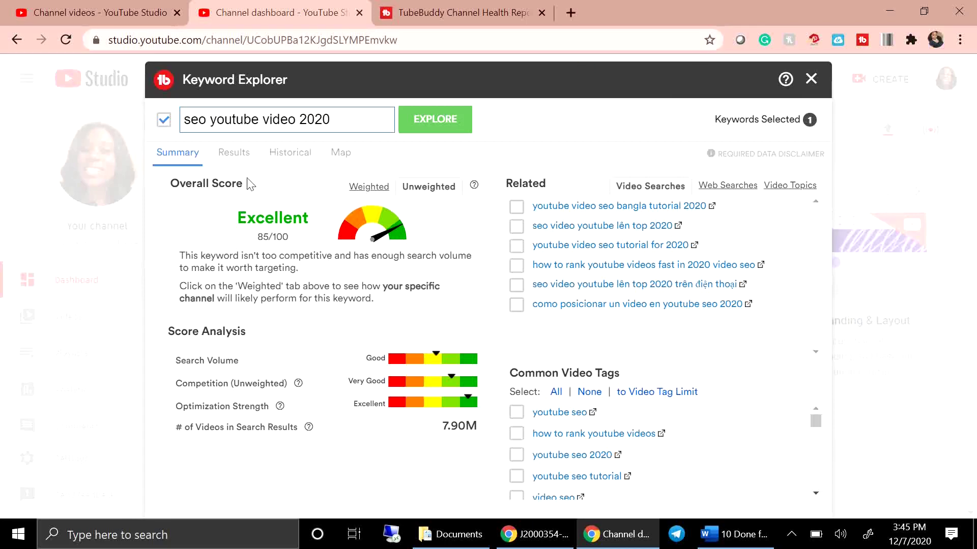
left_click(365, 188)
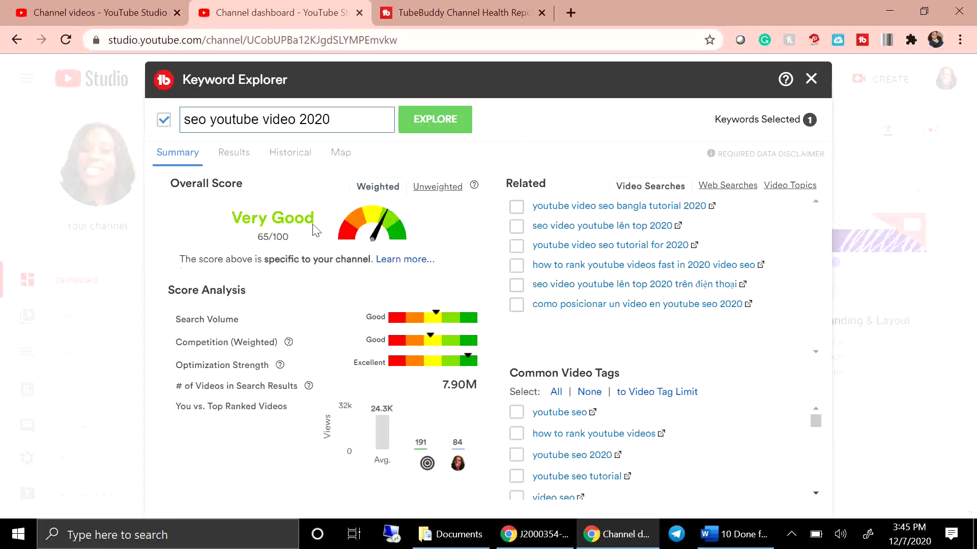
left_click(437, 188)
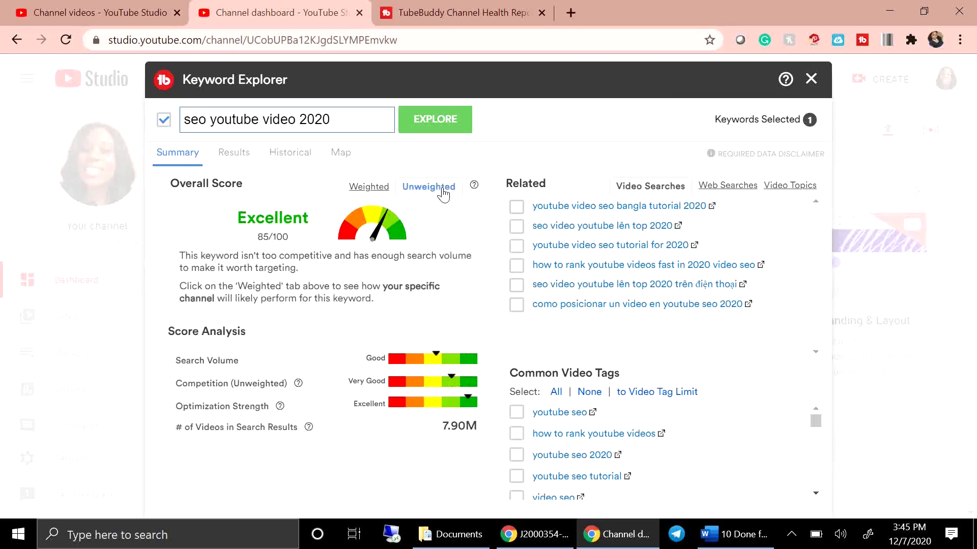
left_click(376, 187)
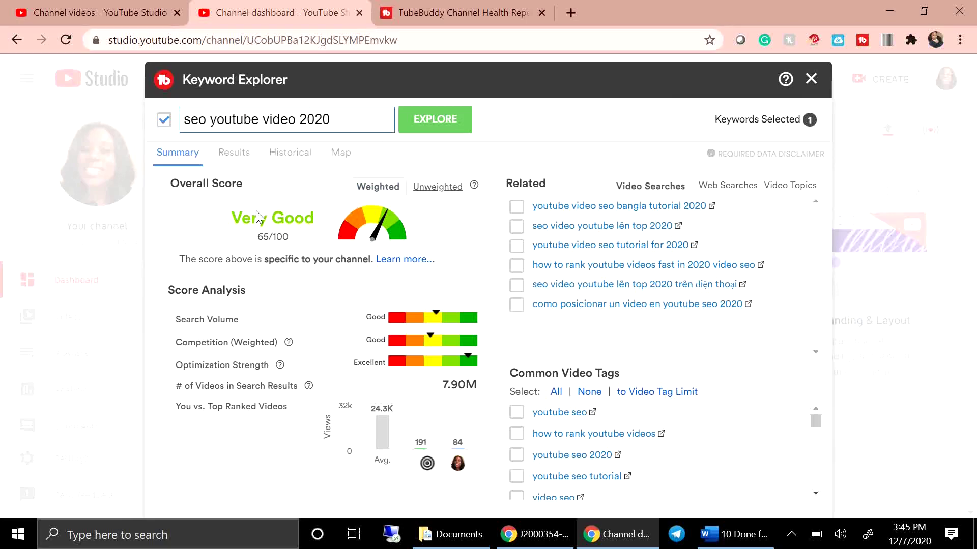
left_click(438, 186)
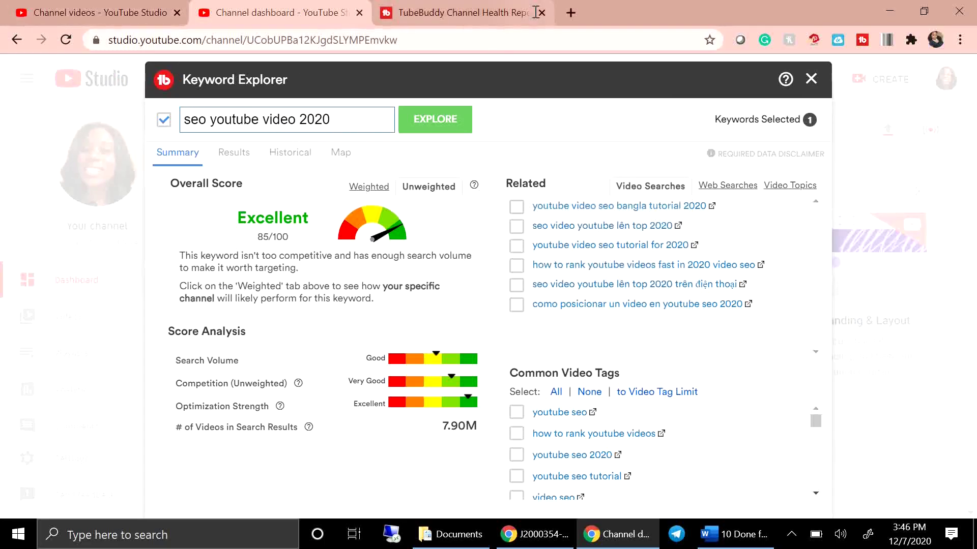
Browse the channel's promo links on TubeBuddy's Promo Materials page.
left_click(120, 13)
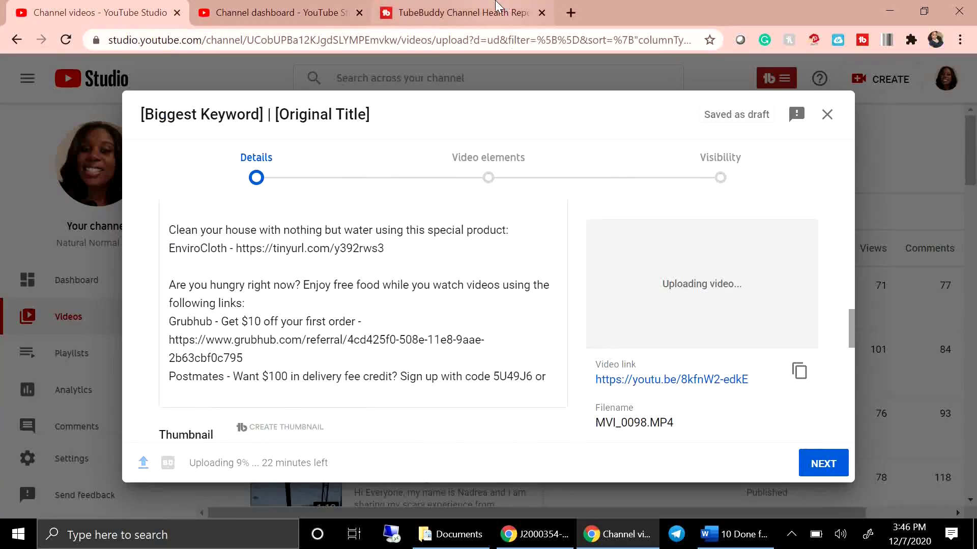
left_click(487, 16)
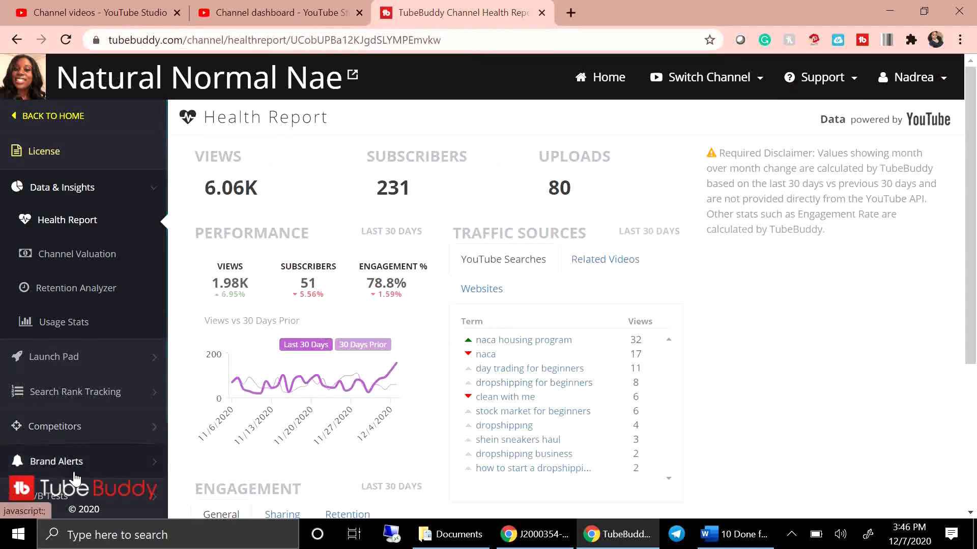
scroll(115, 408, "down", 2)
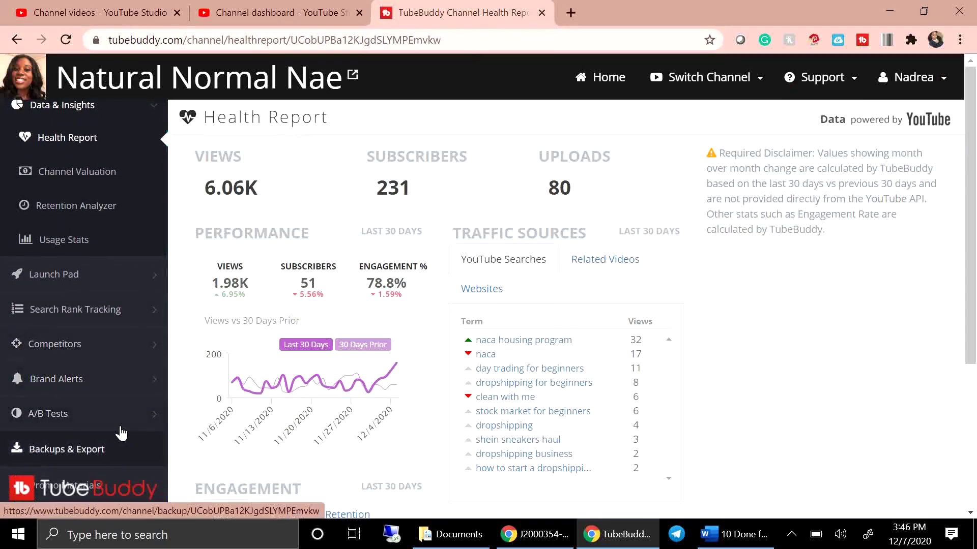
left_click(80, 465)
scroll(730, 386, "down", 3)
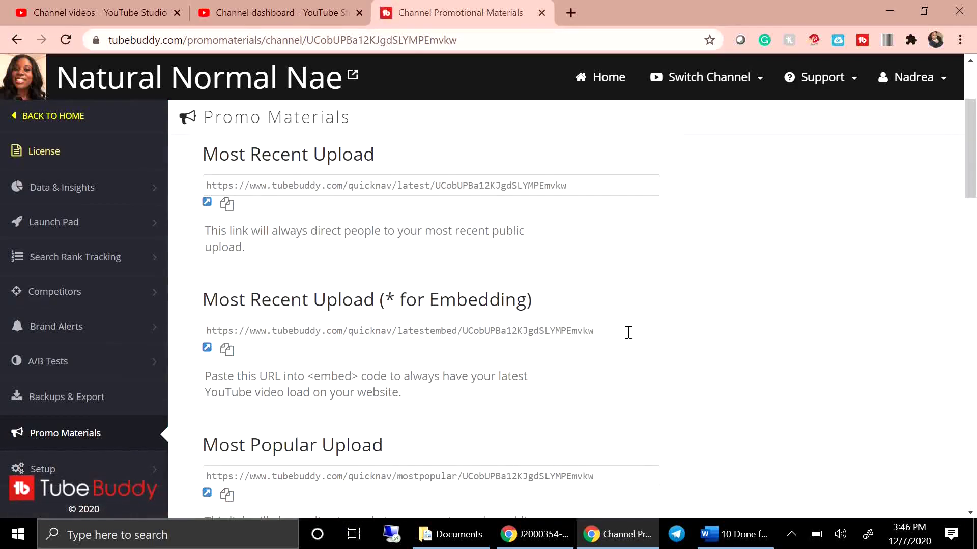
scroll(628, 332, "down", 7)
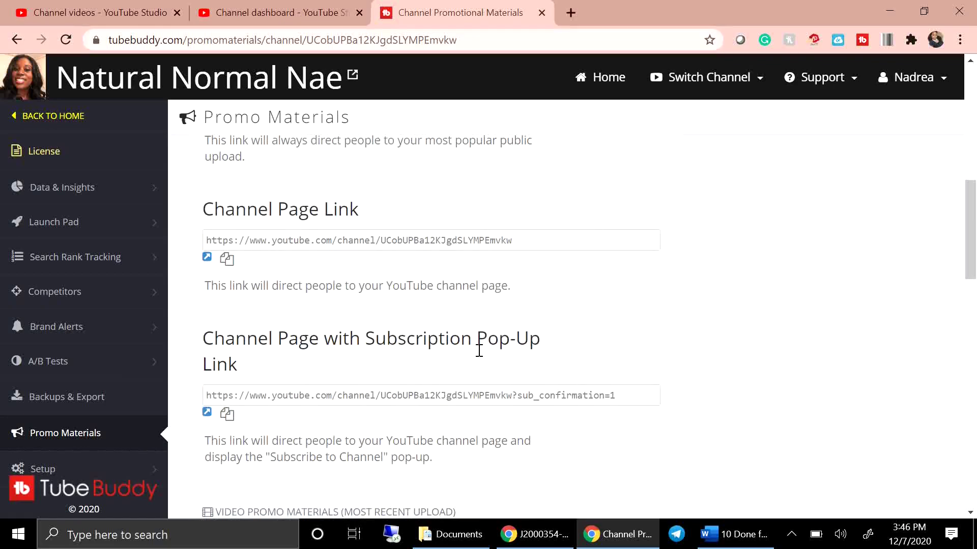
scroll(624, 336, "down", 4)
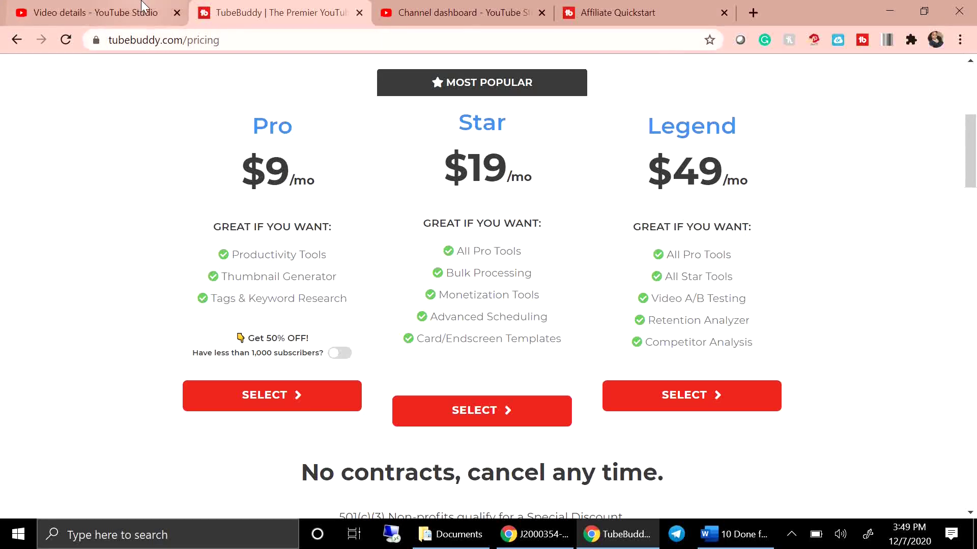
Check the video details and TubeBuddy pricing tabs, then return to Keyword Explorer.
left_click(106, 6)
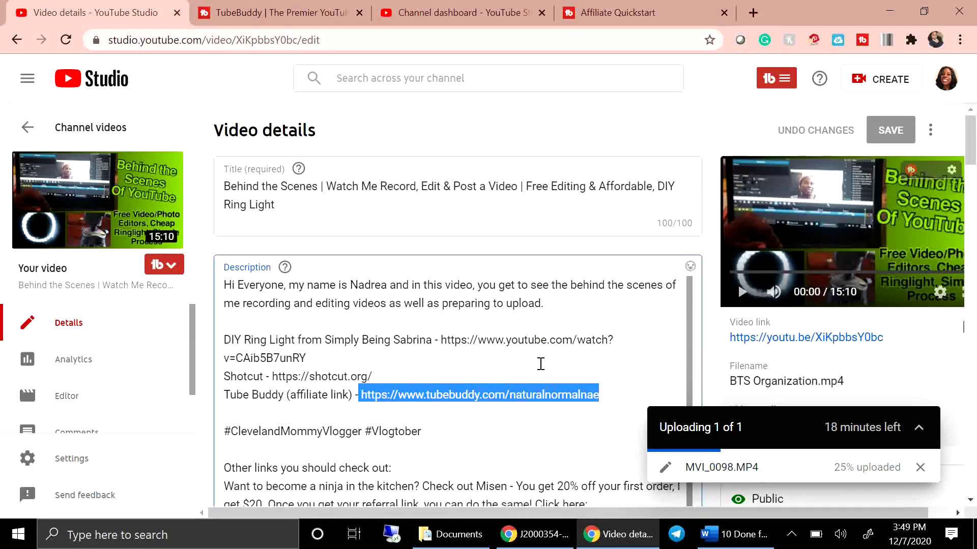
left_click(435, 10)
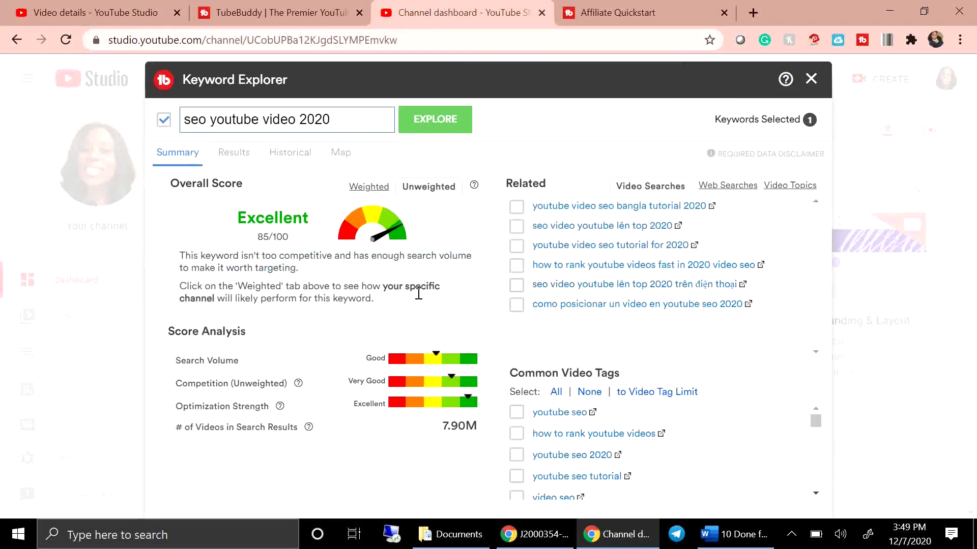
left_click(607, 14)
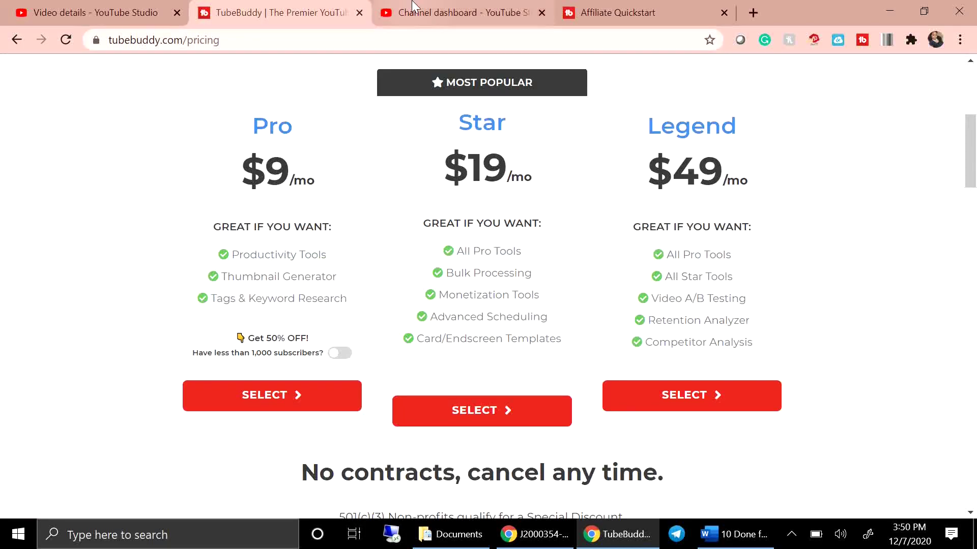
left_click(442, 8)
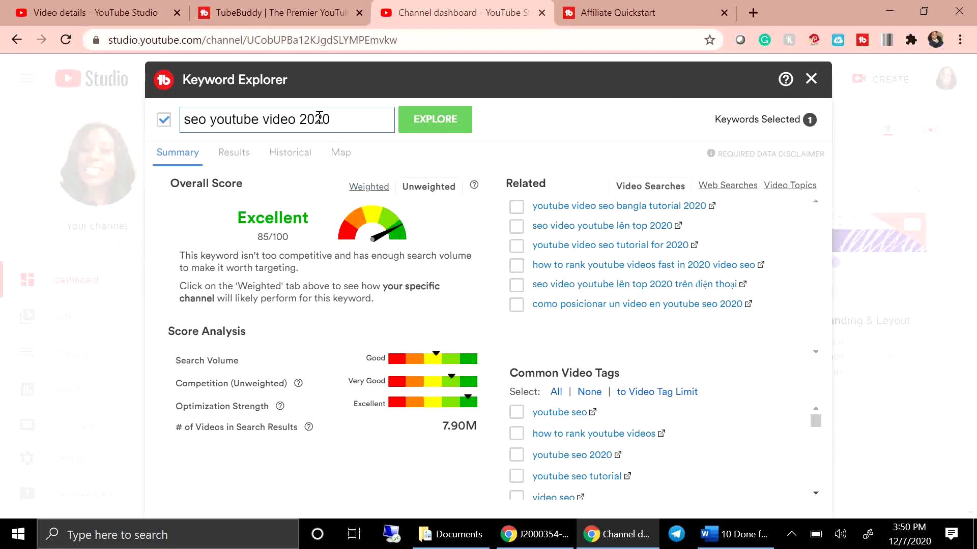
Replace the keyword with 'tube buddy youtube' and analyze it in Keyword Explorer.
left_click_drag(354, 117, 124, 92)
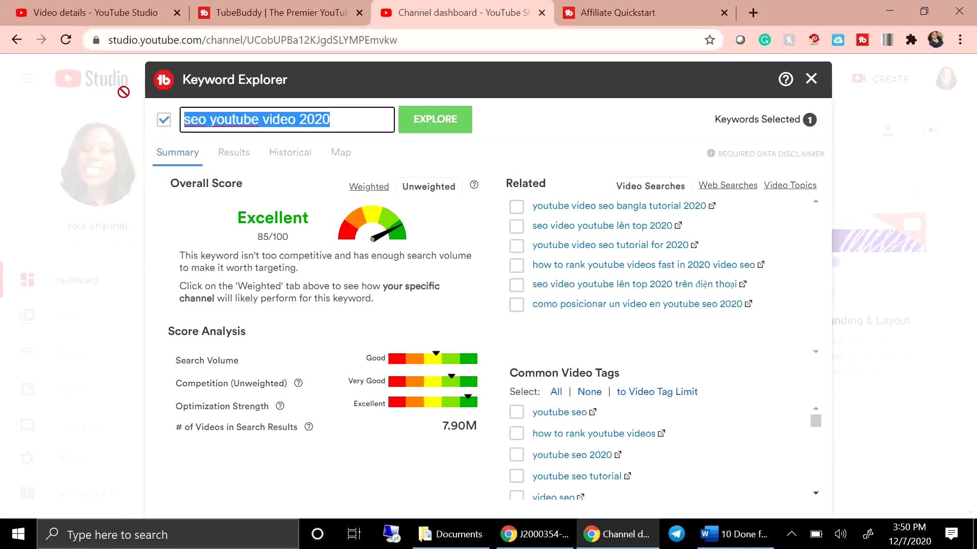
type("tube buddy youtue")
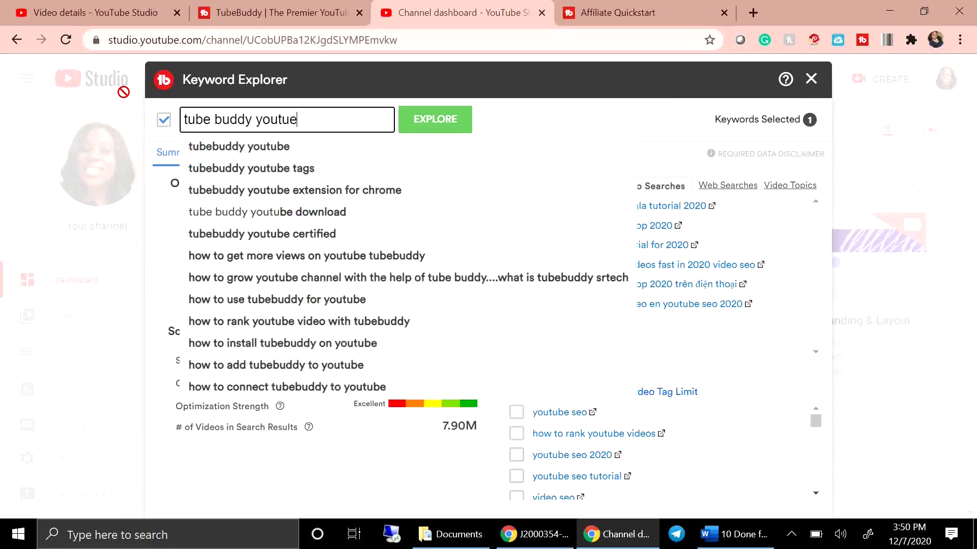
key("BackSpace")
type("be")
key("Return")
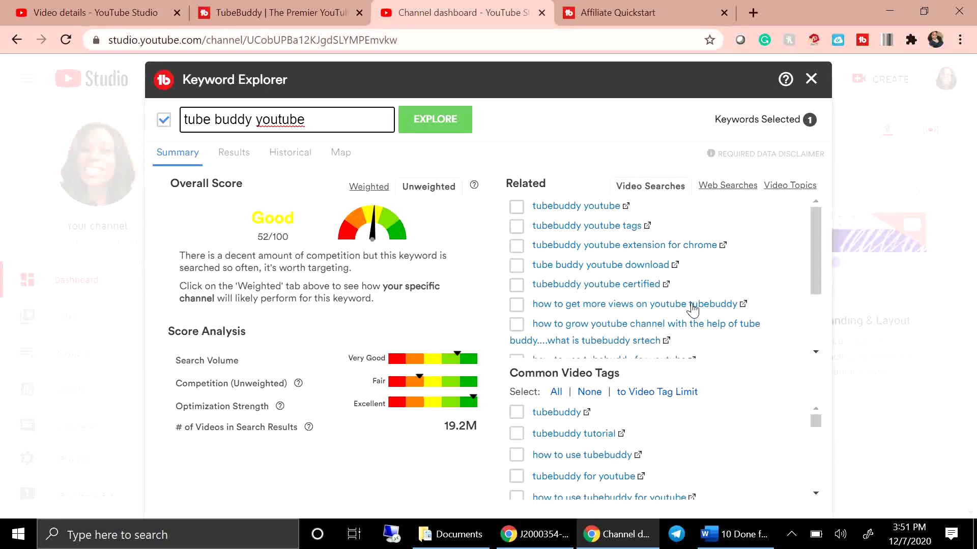
Test related keywords, then reload 'how to get more views on youtube tubebuddy' (76/100) from Recent.
left_click(692, 305)
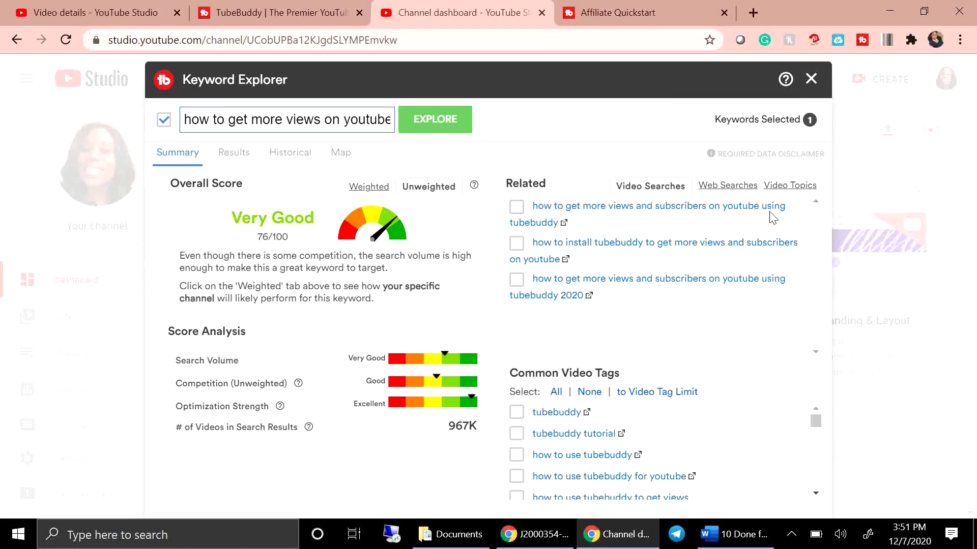
left_click(574, 209)
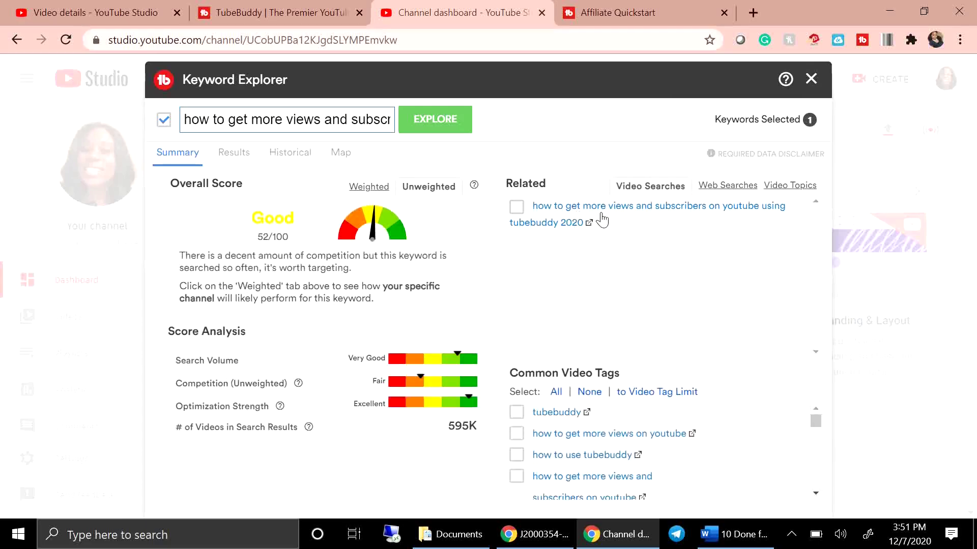
left_click_drag(185, 74, 179, 20)
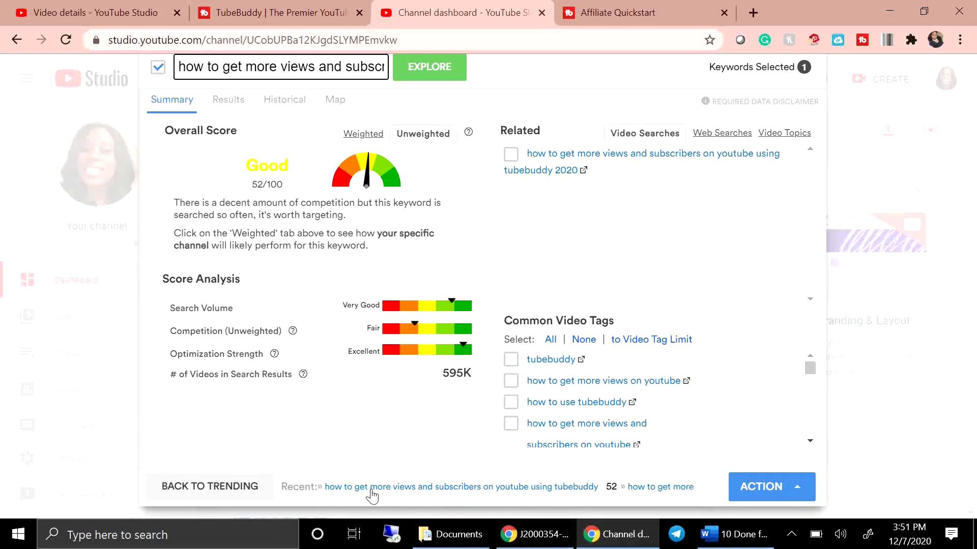
left_click(552, 489)
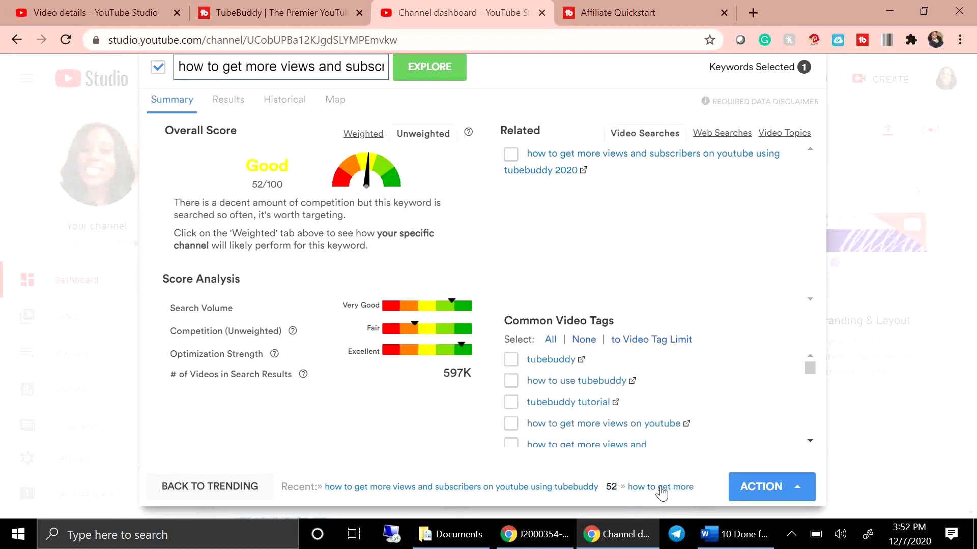
left_click(660, 487)
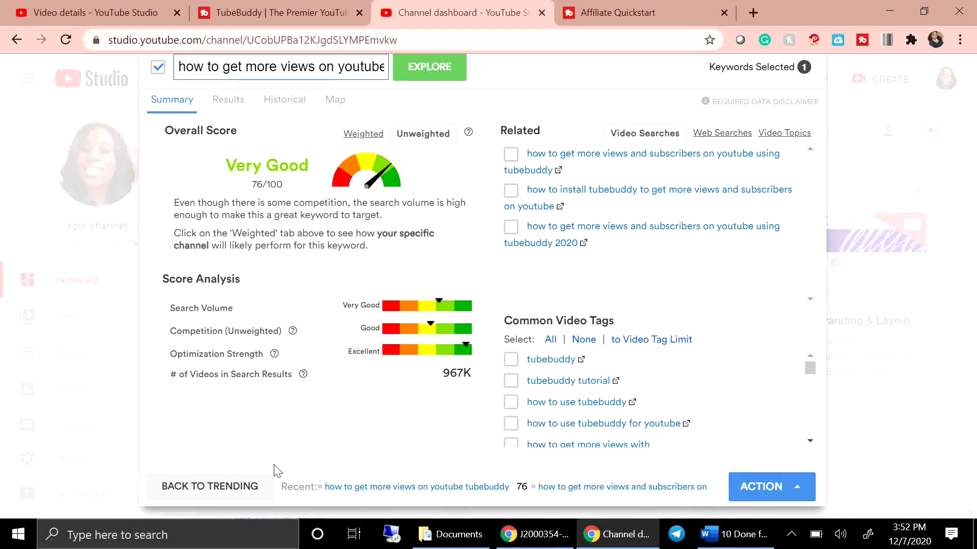
left_click_drag(316, 483, 420, 309)
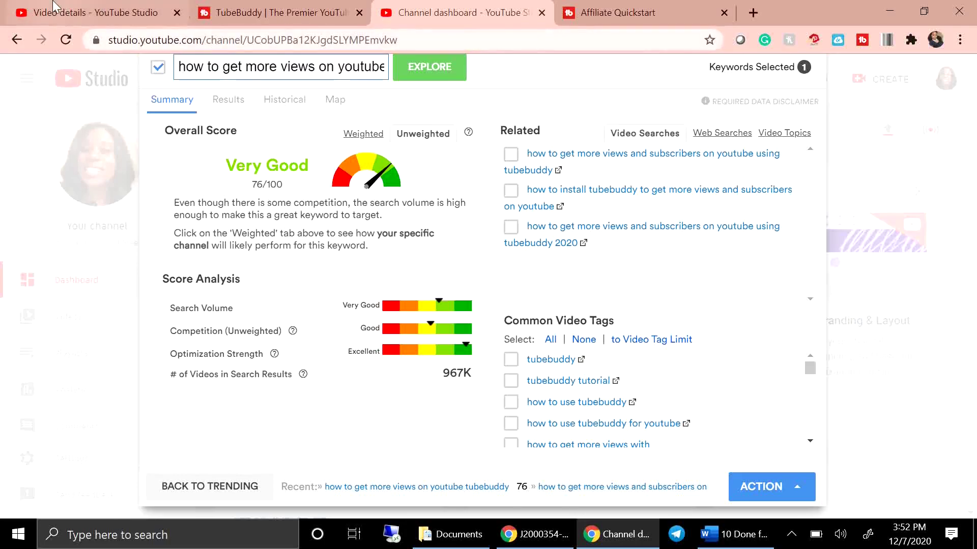
Cancel the MVI_0098.MP4 upload and select 'behind the scenes' and 'Watch Me Record' in the details.
left_click(96, 12)
left_click(438, 311)
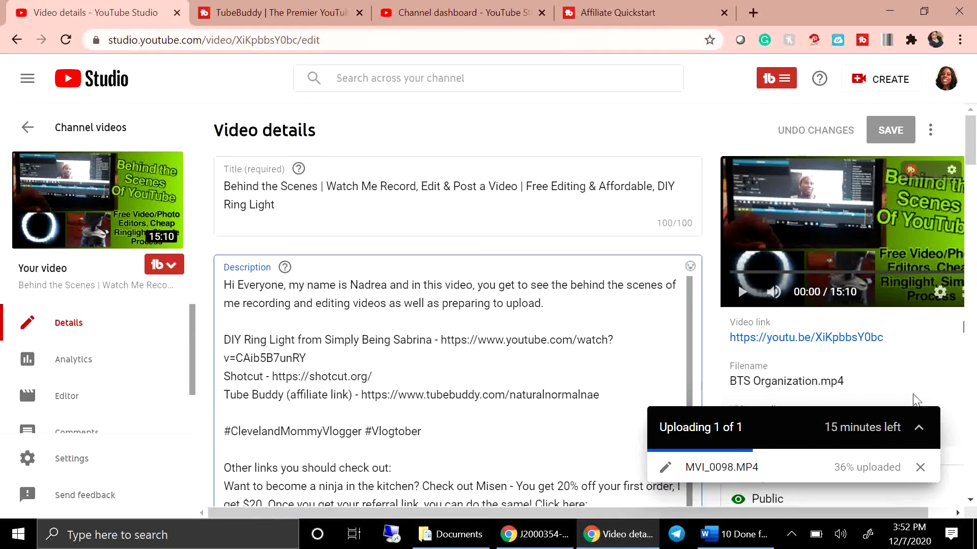
left_click(919, 467)
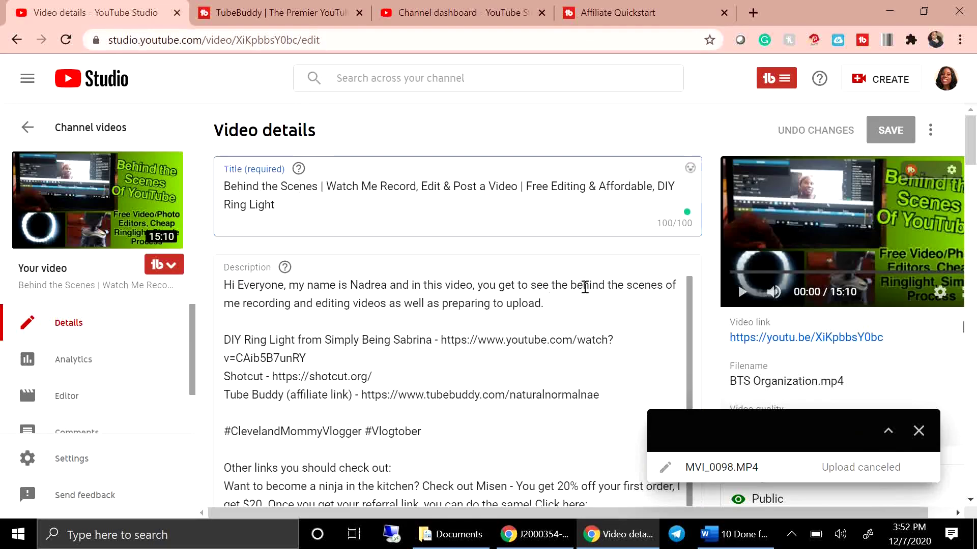
left_click_drag(644, 287, 573, 292)
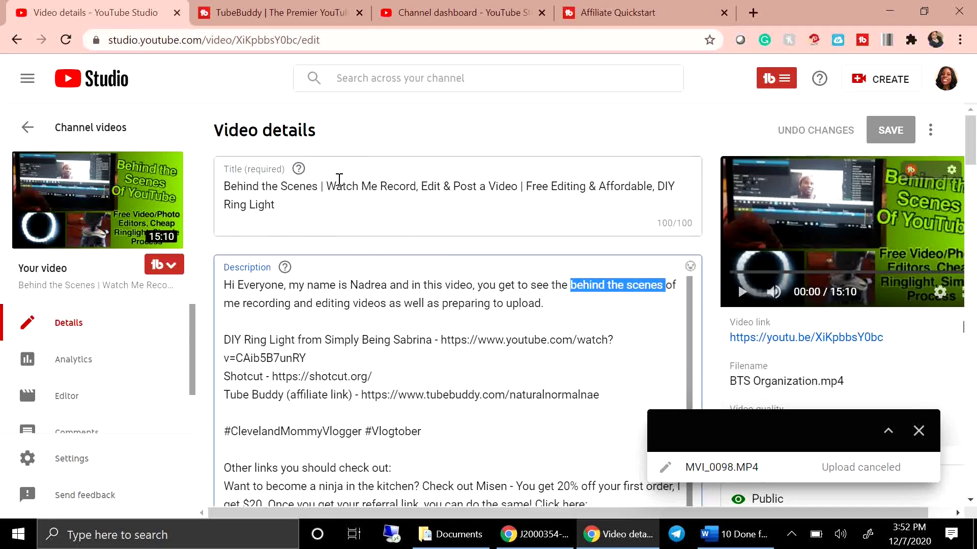
left_click_drag(421, 187, 335, 187)
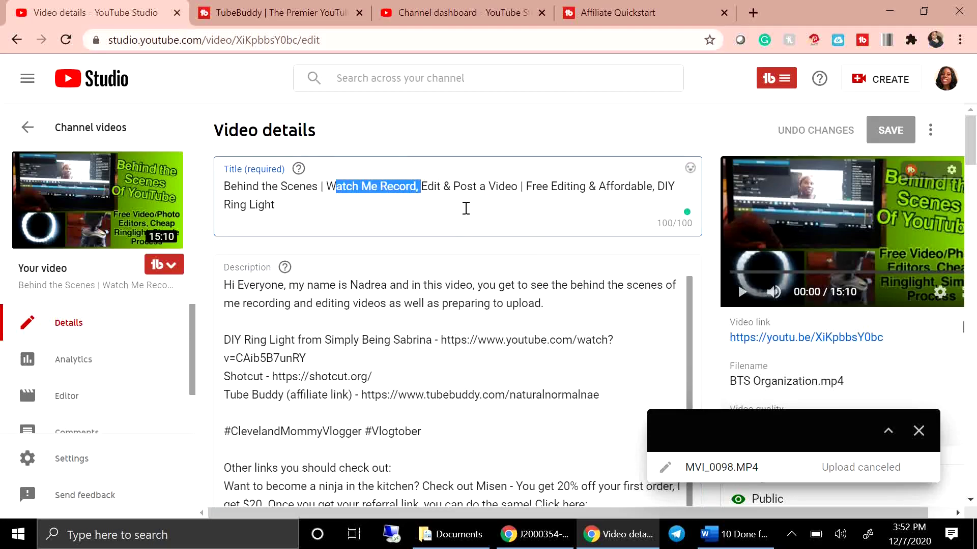
mouse_move(117, 208)
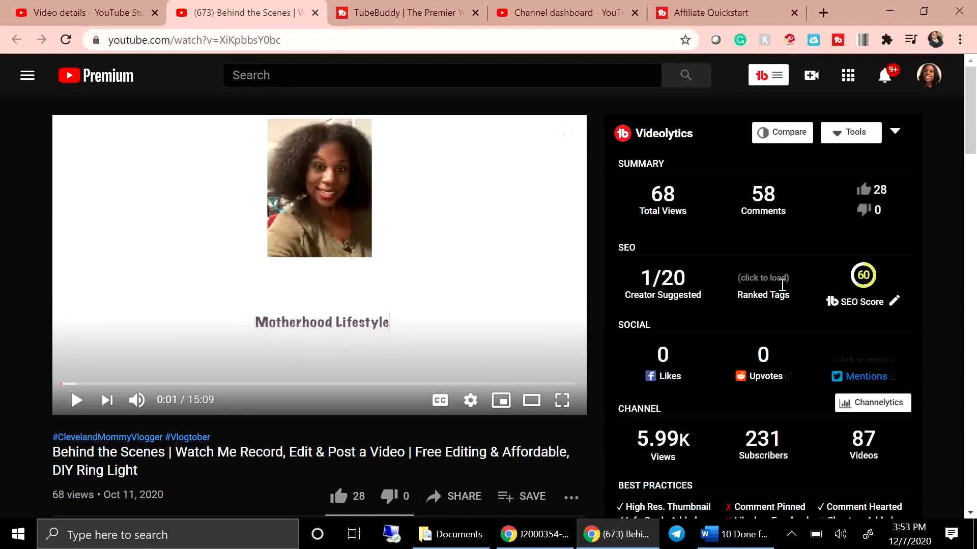
Check the video's TubeBuddy Videolytics SEO score of 60 on its watch page.
mouse_move(872, 298)
left_click(81, 13)
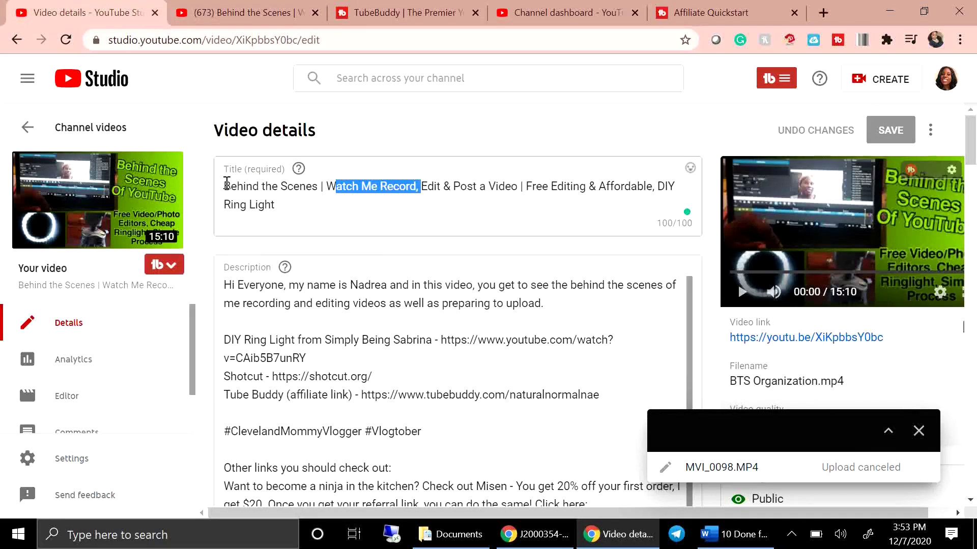
triple_click(224, 185)
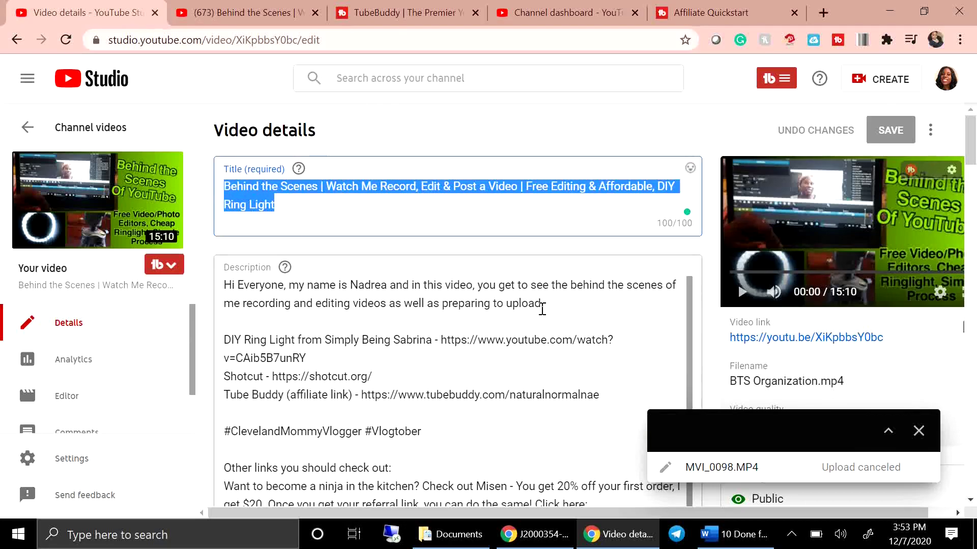
left_click(514, 351)
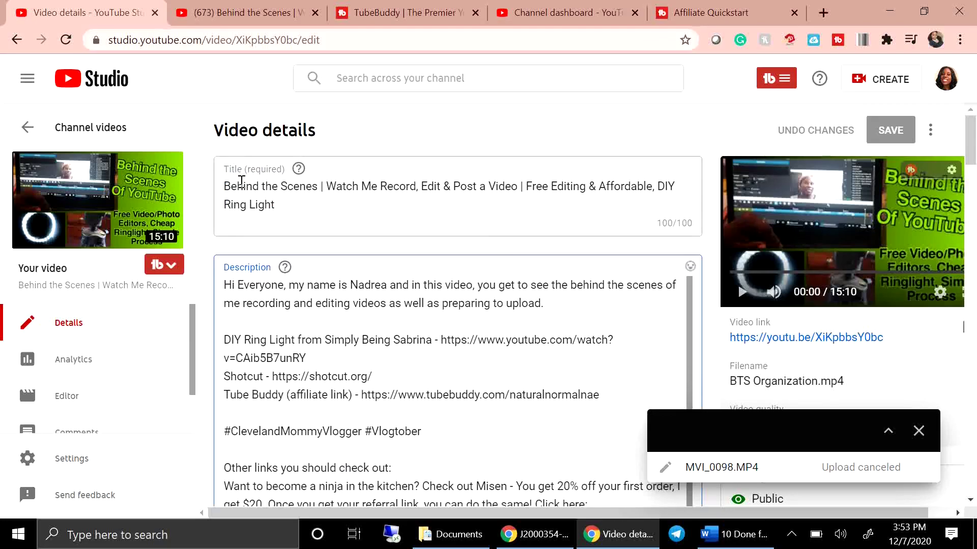
left_click(309, 223)
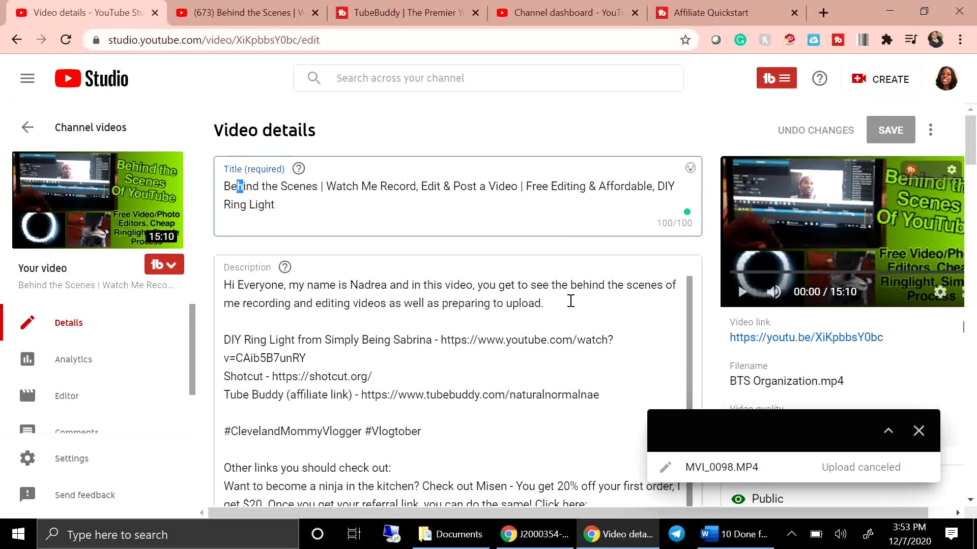
left_click(630, 331)
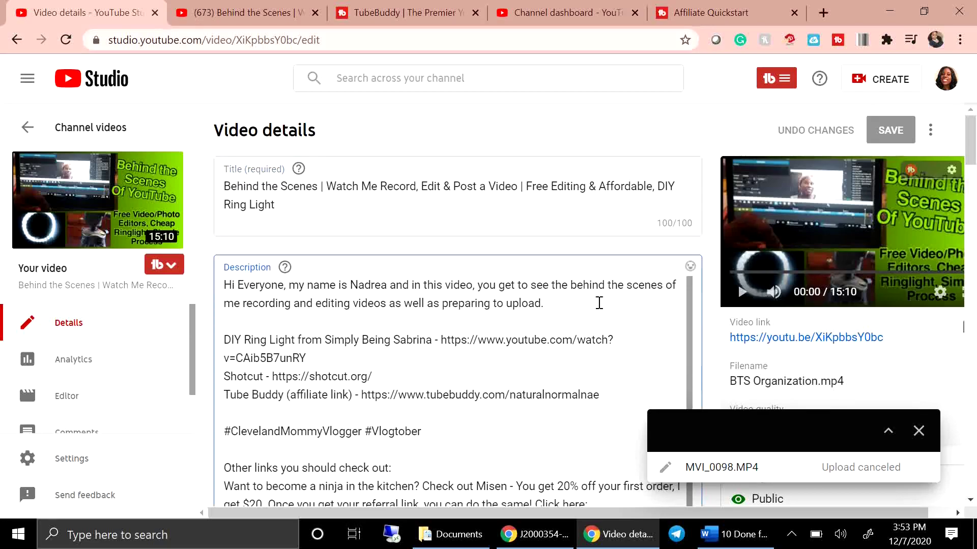
scroll(636, 308, "down", 3)
scroll(680, 327, "up", 3)
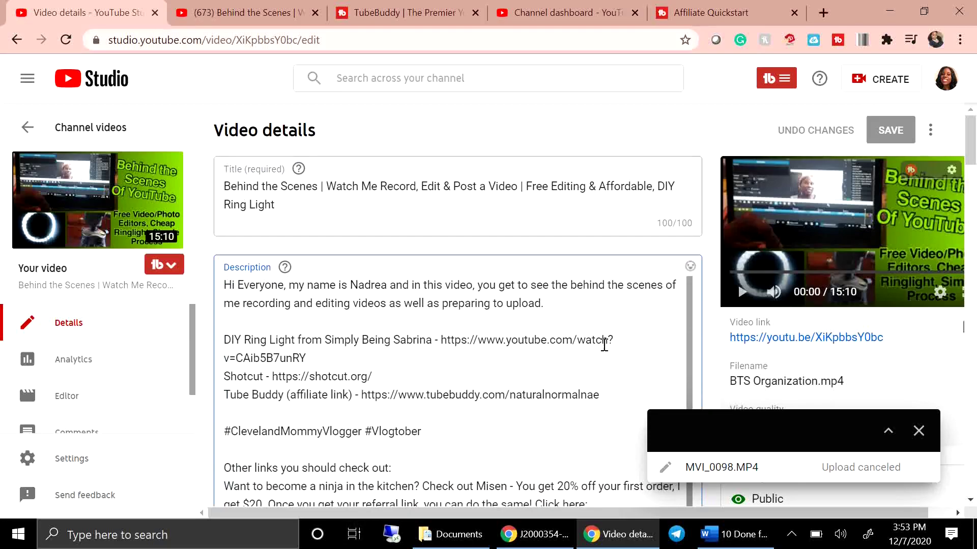
key("shift+Tab")
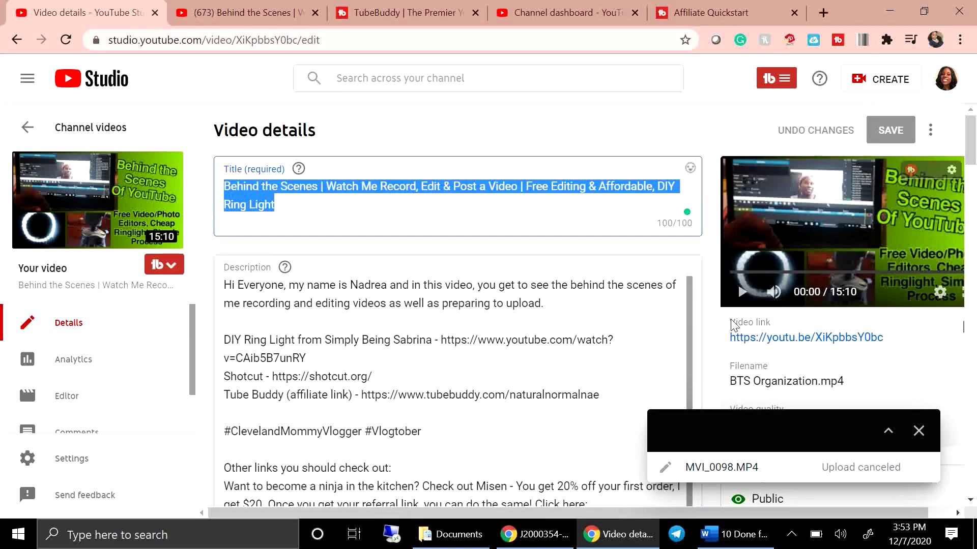
Sort TubeBuddy's Recommended Tags by Keyword Score, topping the list with 'video editing tutorial in amharic' (65).
scroll(717, 287, "down", 12)
scroll(714, 300, "down", 12)
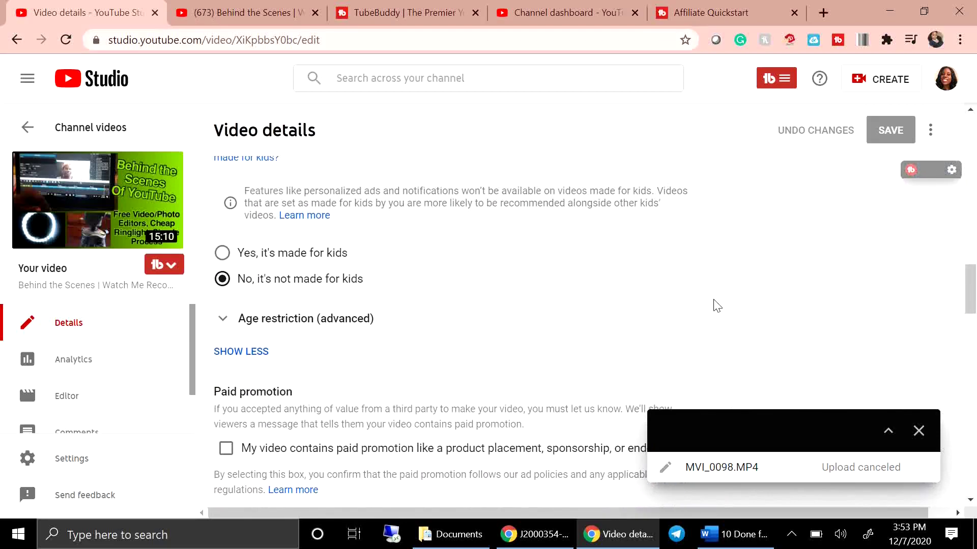
scroll(717, 309, "down", 3)
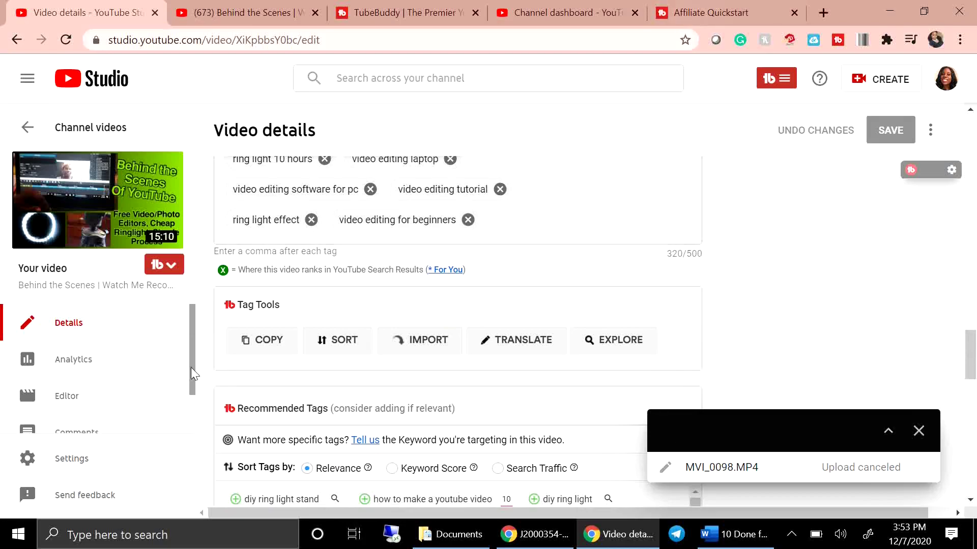
scroll(661, 310, "down", 2)
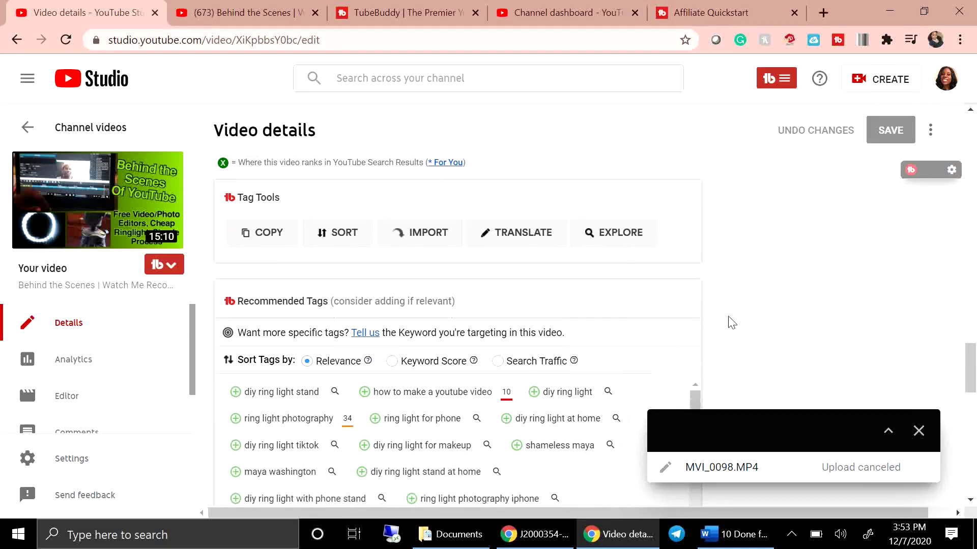
scroll(731, 323, "down", 1)
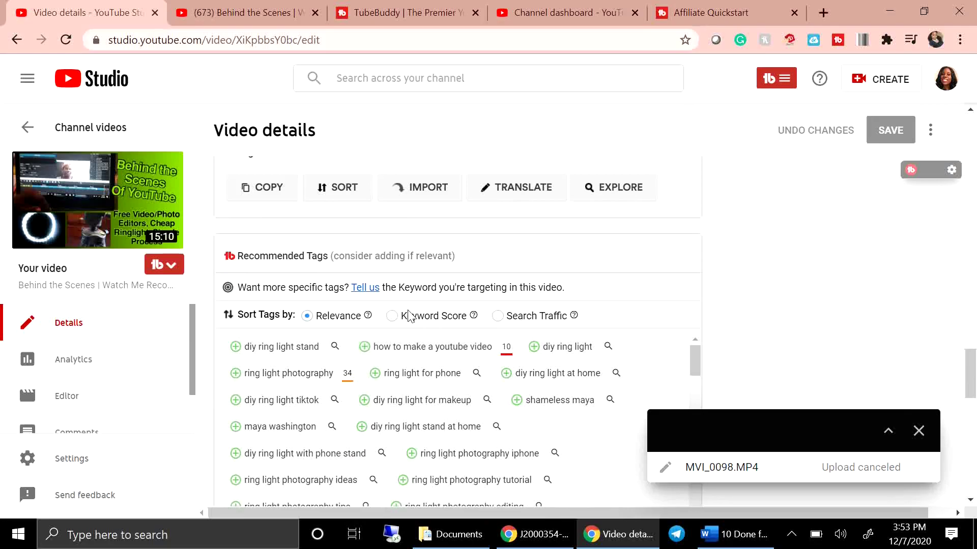
left_click(398, 315)
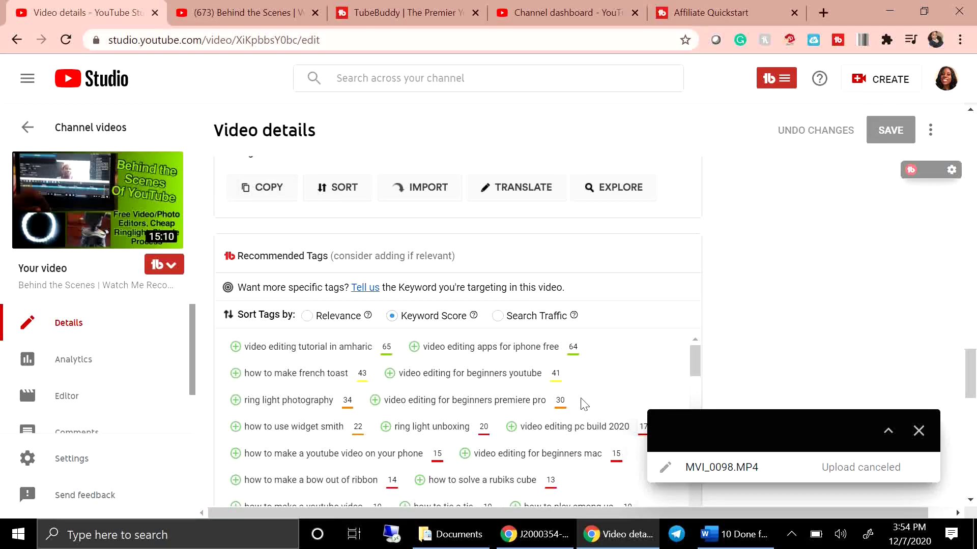
Add the recommended tag 'video editing tutorial in amharic', reaching 356/500 tag characters.
scroll(559, 391, "up", 6)
scroll(786, 300, "down", 1)
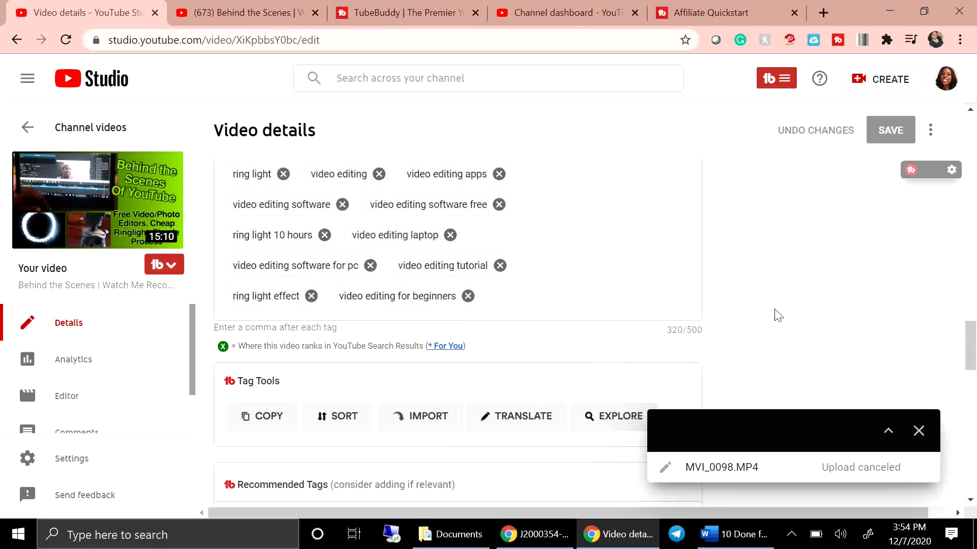
scroll(773, 314, "down", 4)
scroll(621, 308, "up", 3)
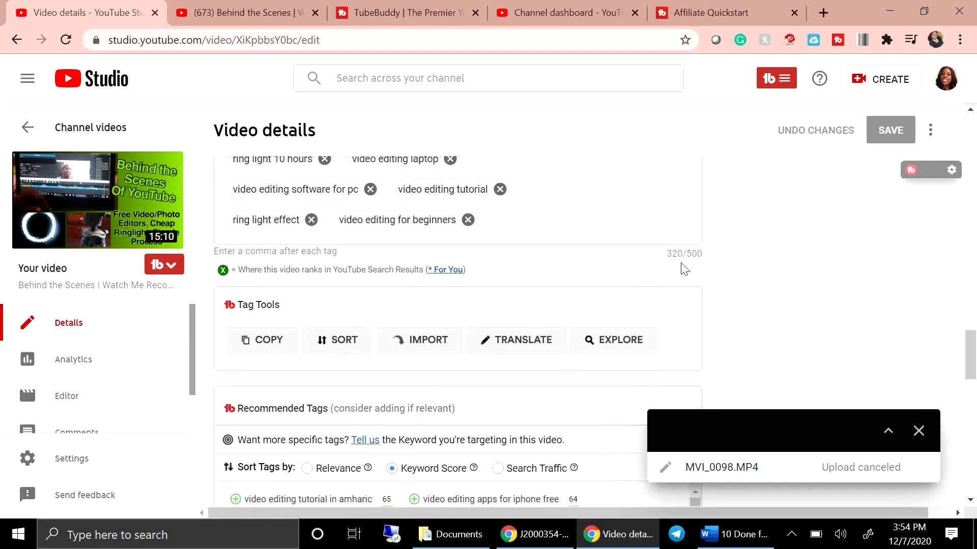
left_click(235, 498)
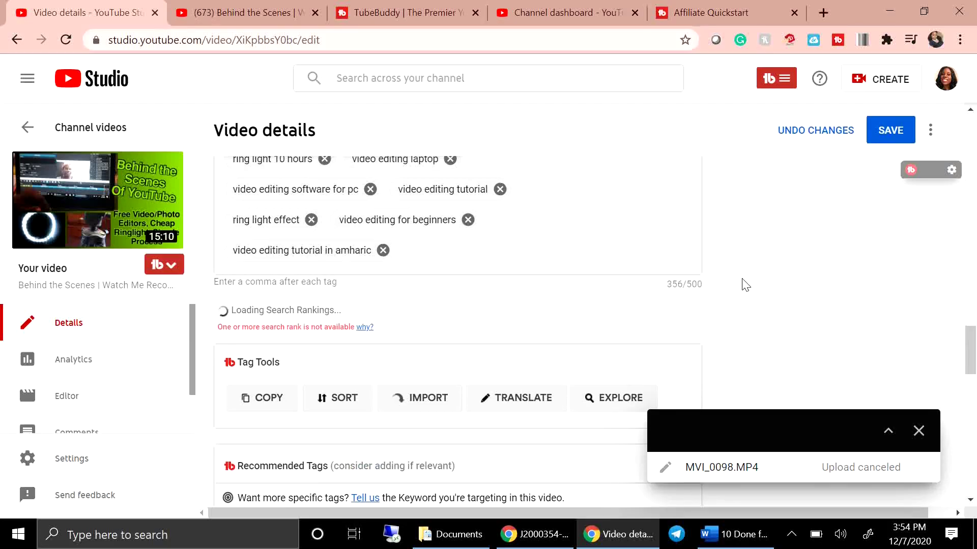
scroll(788, 316, "down", 1)
scroll(823, 314, "down", 2)
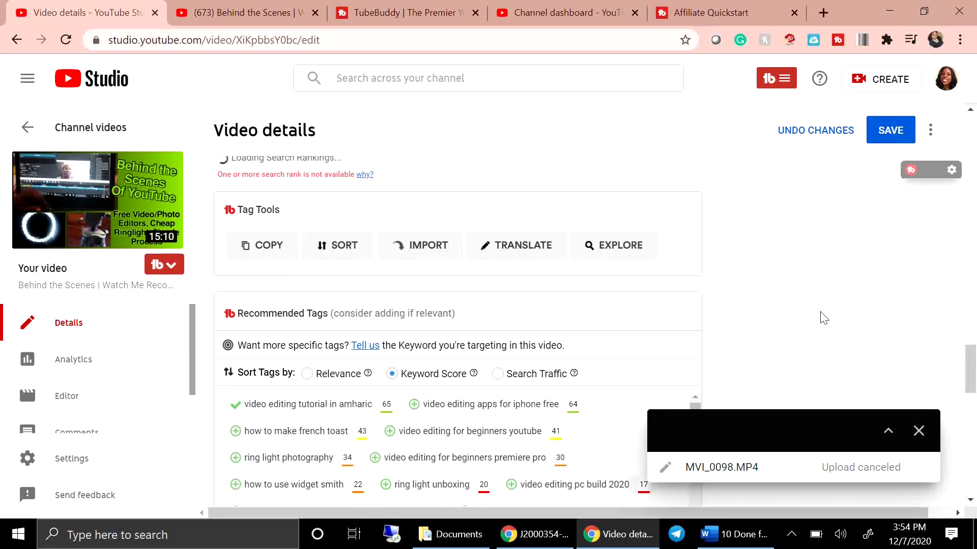
scroll(822, 315, "up", 3)
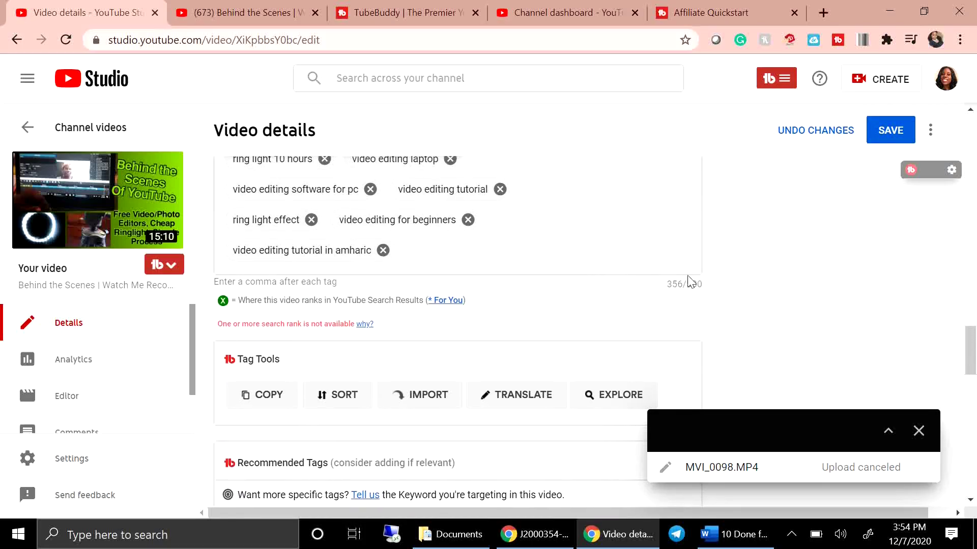
scroll(736, 279, "down", 2)
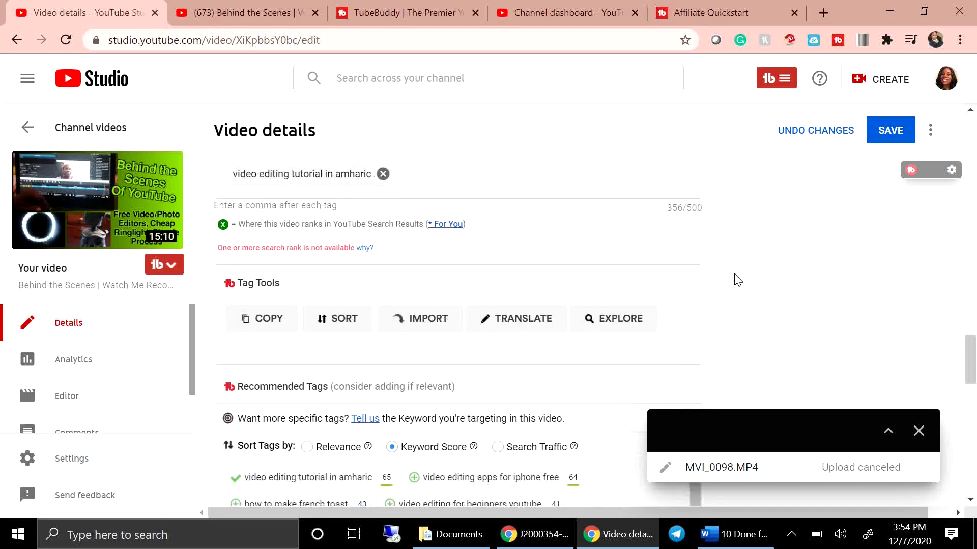
scroll(740, 272, "down", 3)
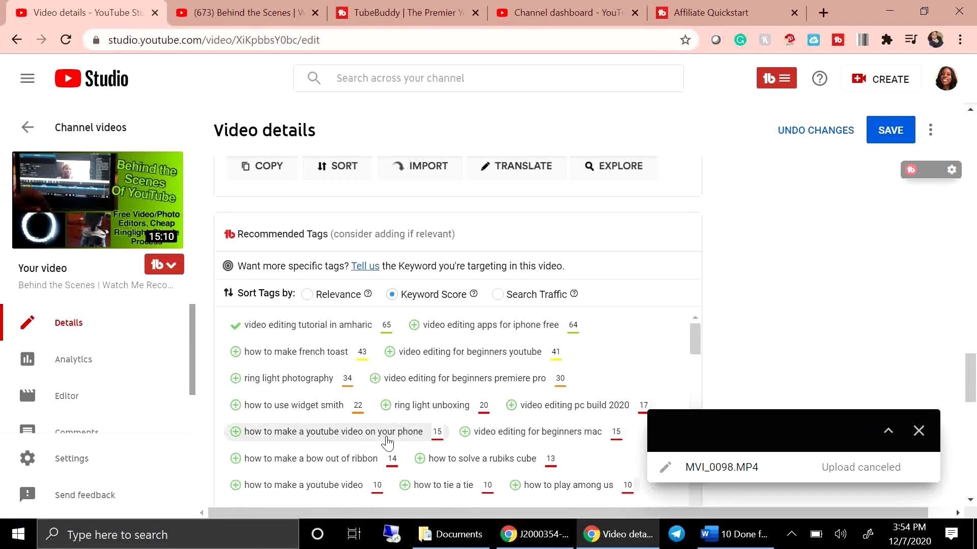
left_click(381, 7)
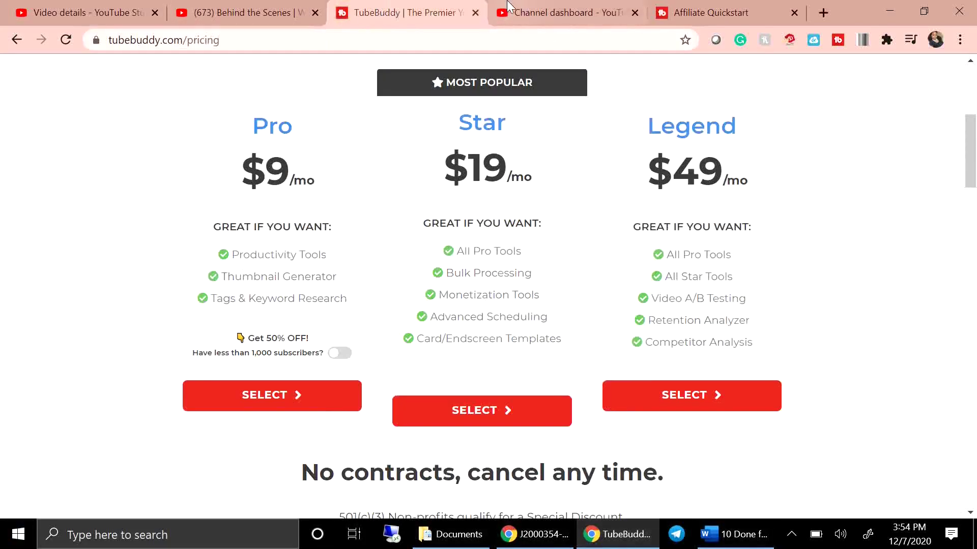
left_click(56, 8)
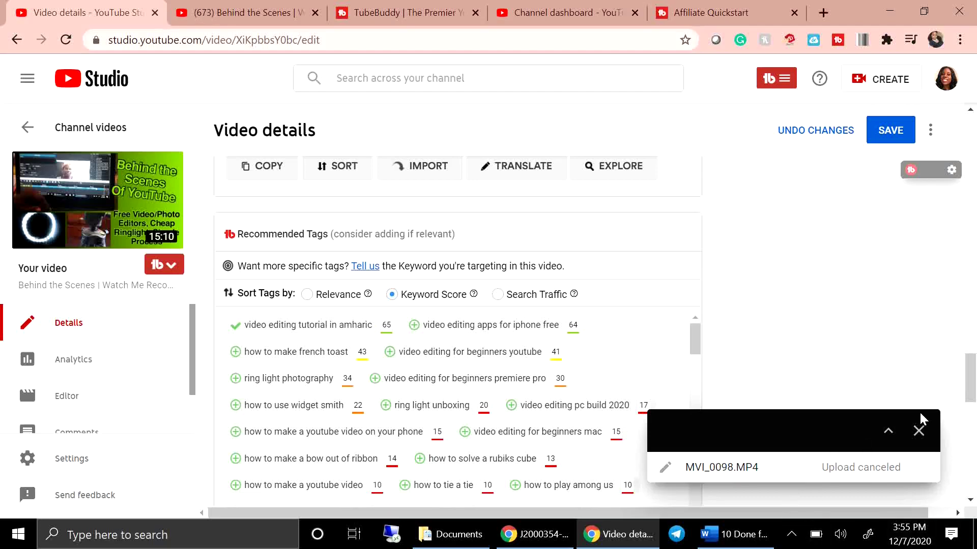
Close the MVI_0098.MP4 upload-canceled notice and scroll back up to the Tags field.
left_click(918, 431)
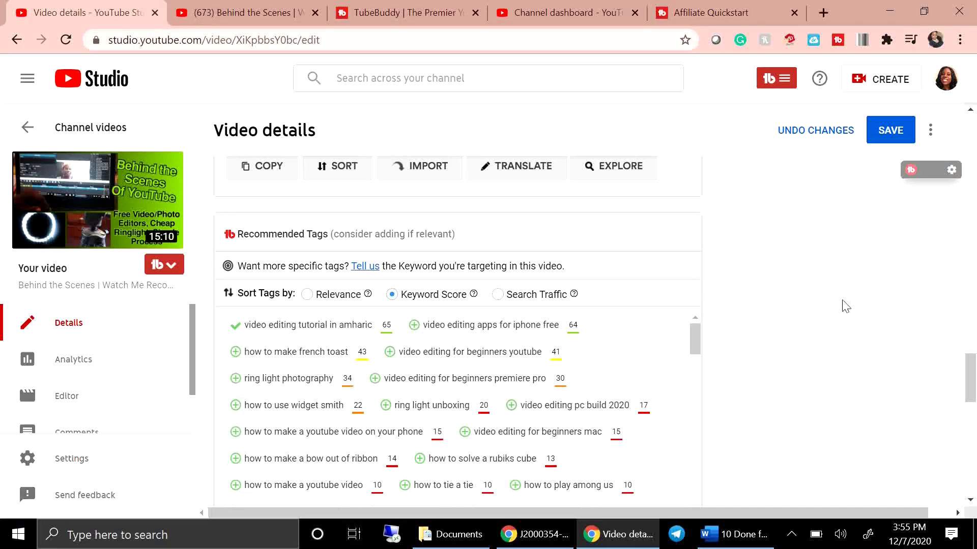
scroll(760, 299, "up", 6)
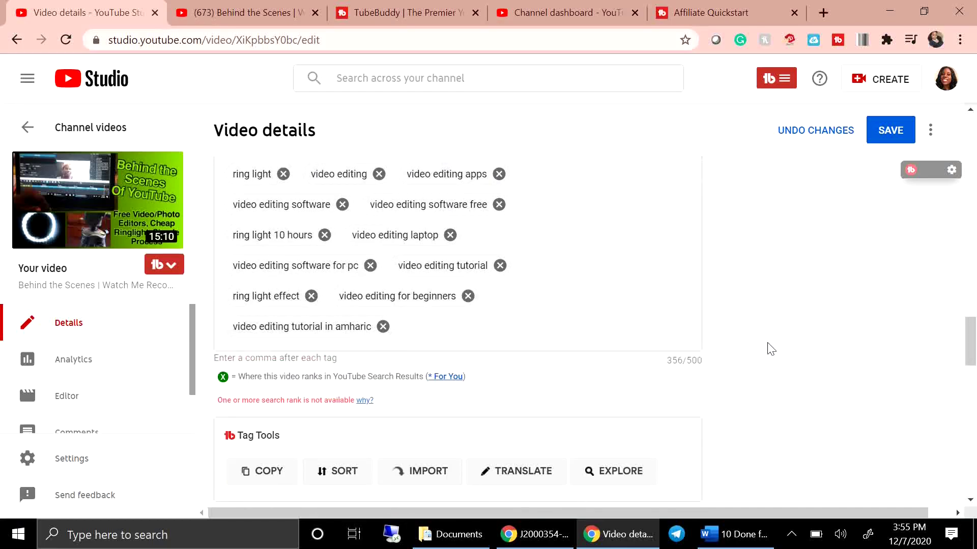
scroll(777, 361, "up", 5)
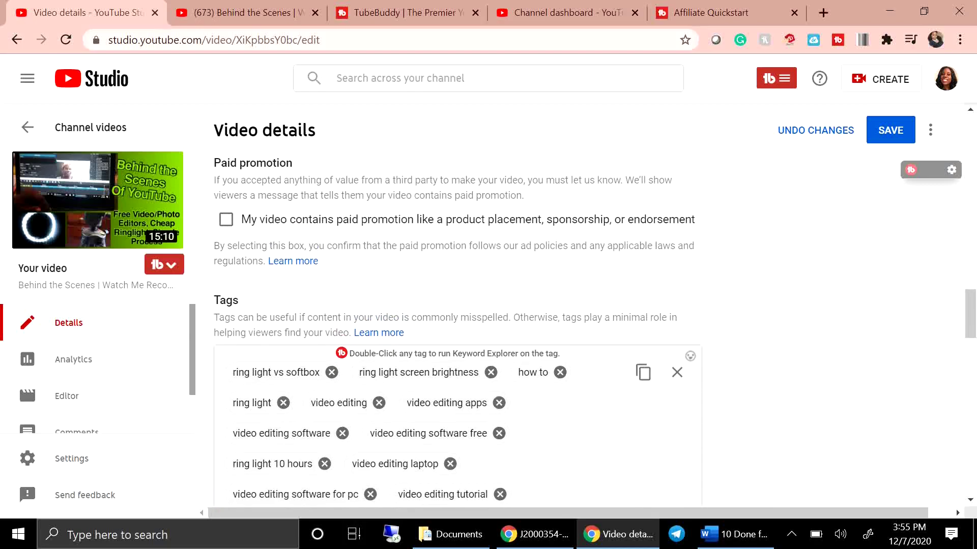